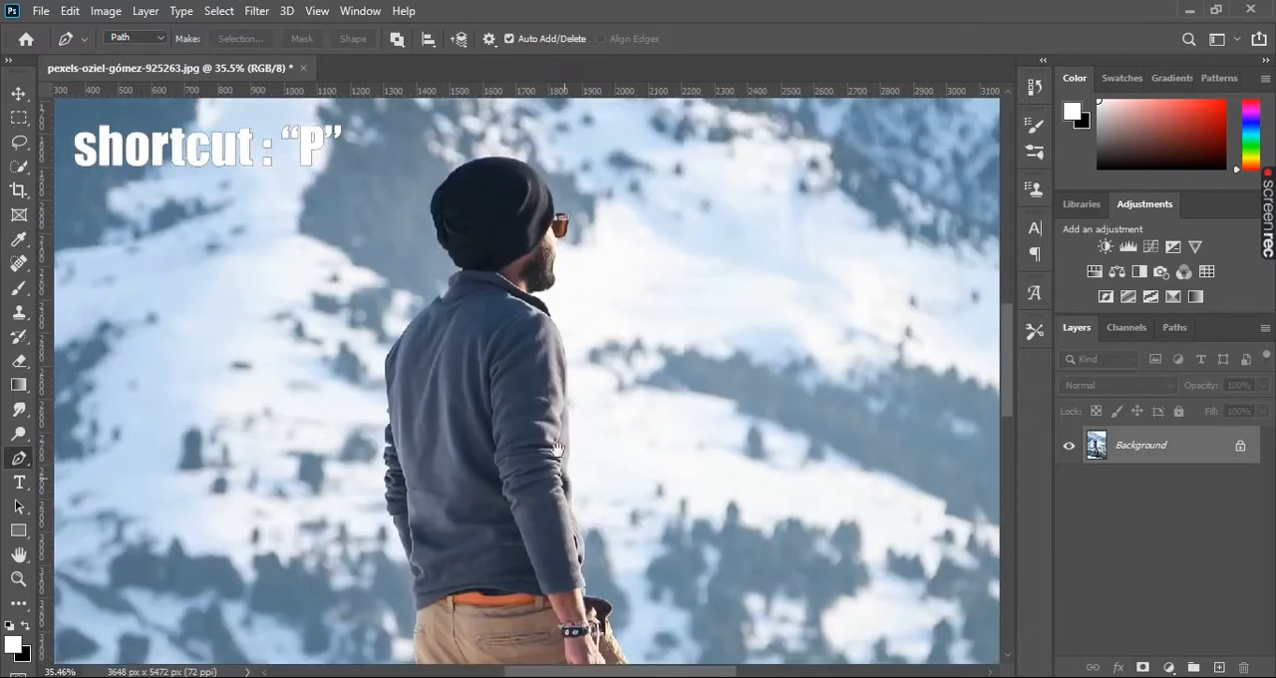
# - Start a Pen tool path on the jacket's front edge near the elbow and curve the first segment upward
pyautogui.moveTo(490, 518); pyautogui.dragTo(589, 390)
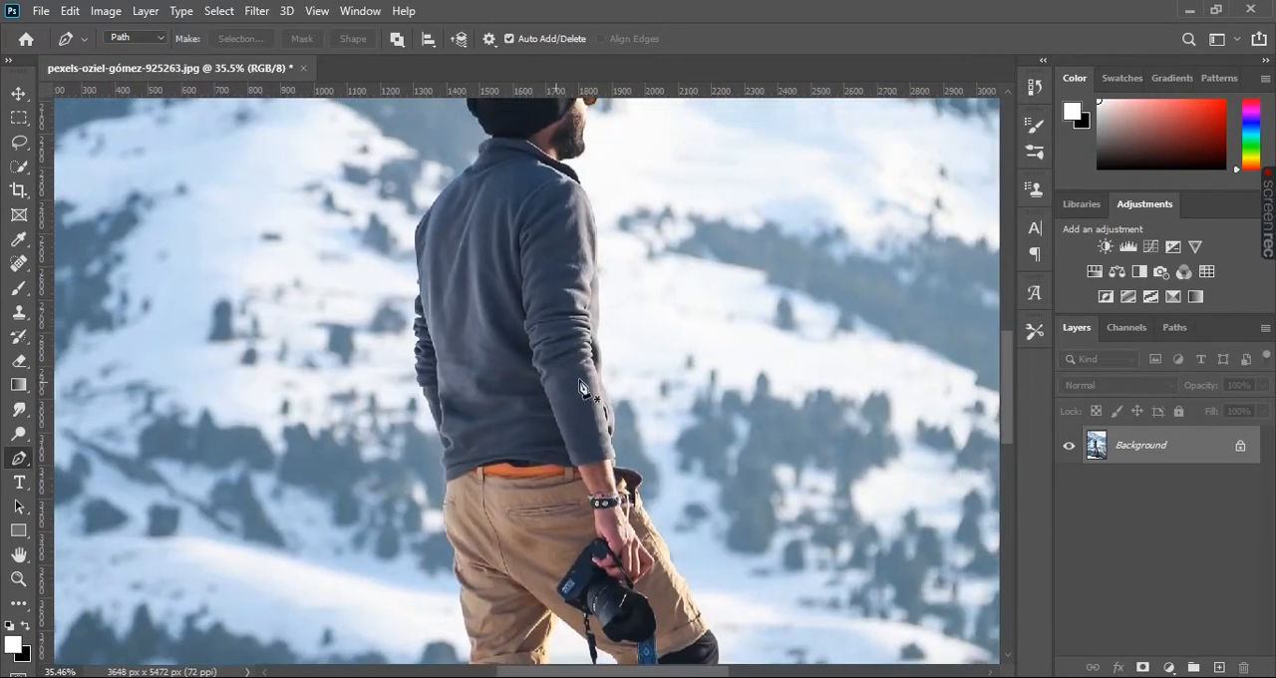
pyautogui.scroll(10, 632, 365)
pyautogui.moveTo(566, 258); pyautogui.dragTo(541, 365)
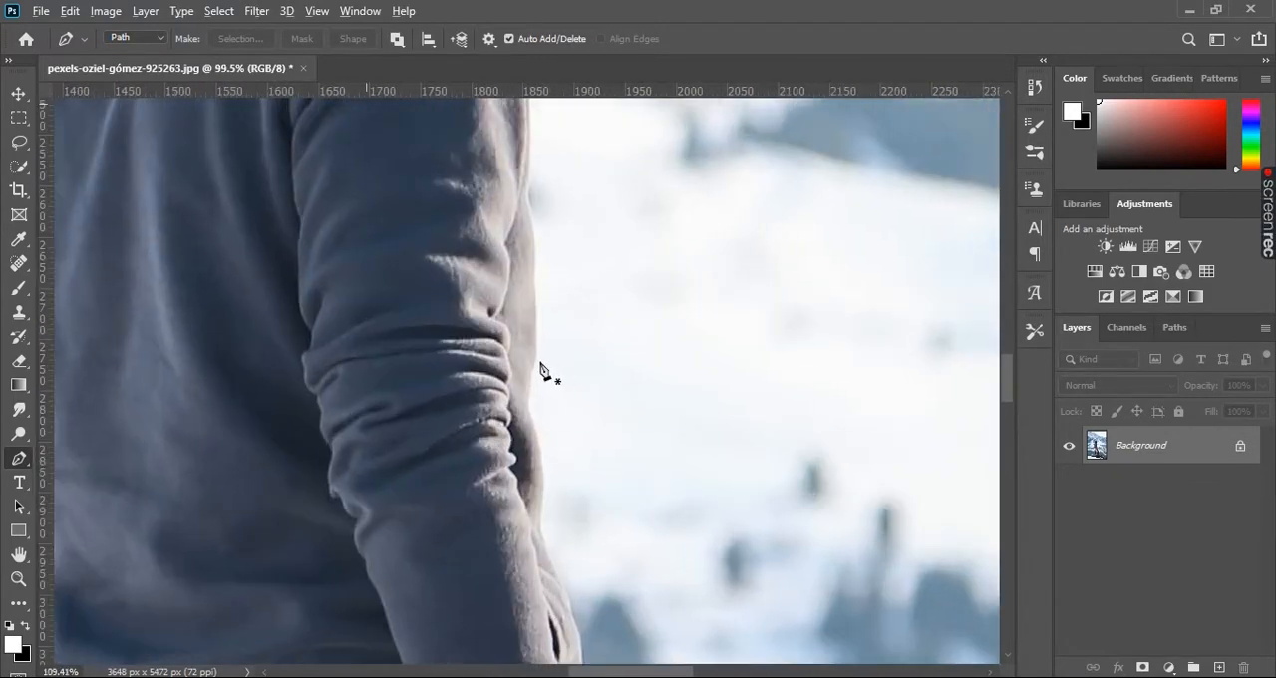
pyautogui.scroll(7, 541, 365)
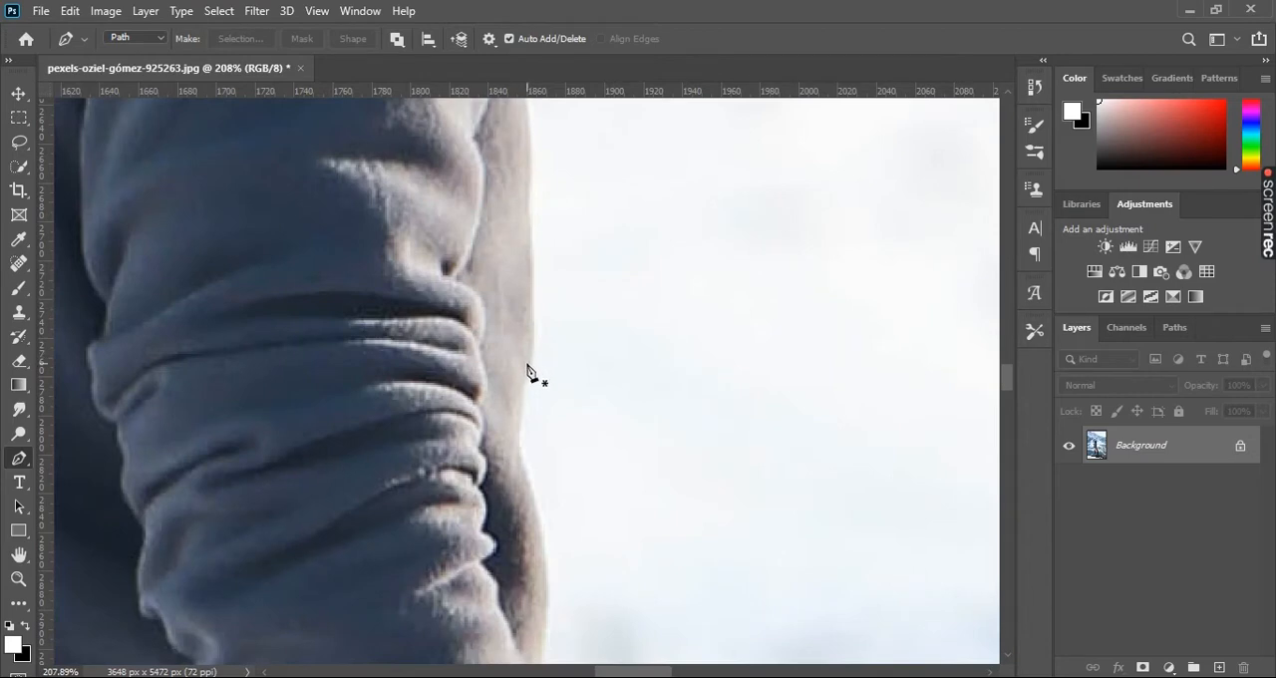
pyautogui.moveTo(567, 262); pyautogui.dragTo(565, 379)
pyautogui.click(531, 427)
pyautogui.moveTo(586, 364); pyautogui.dragTo(595, 435)
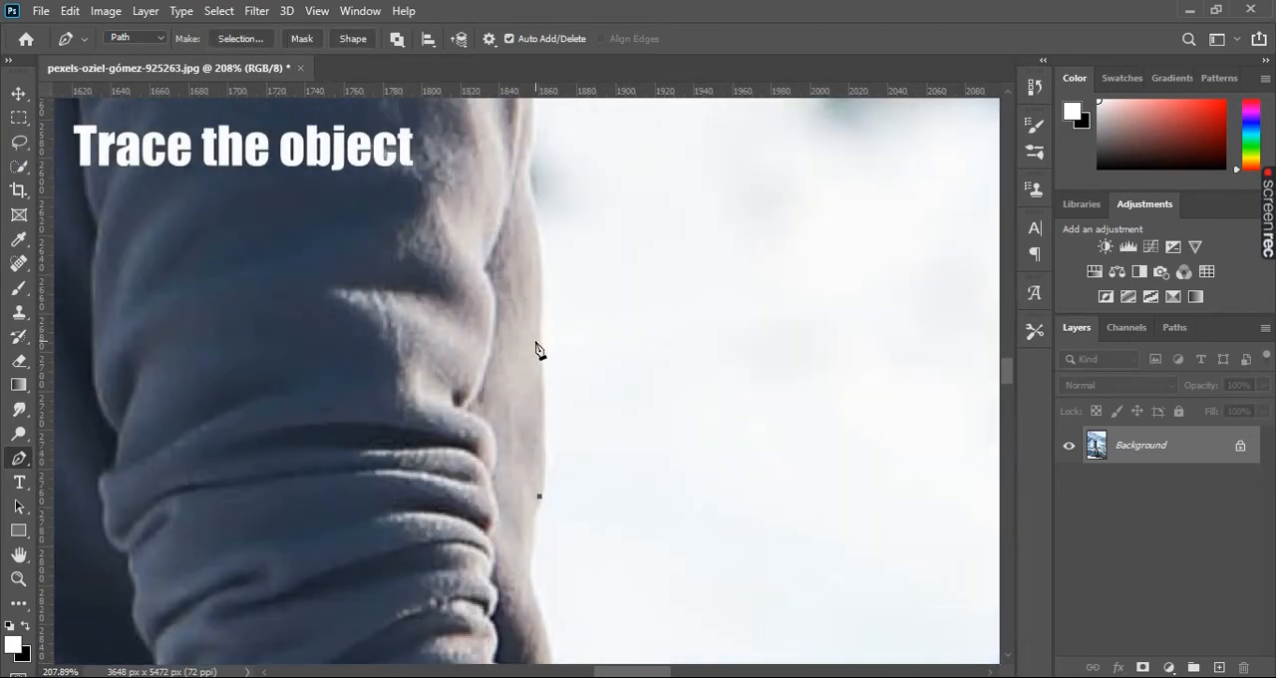
pyautogui.moveTo(535, 342); pyautogui.dragTo(526, 291)
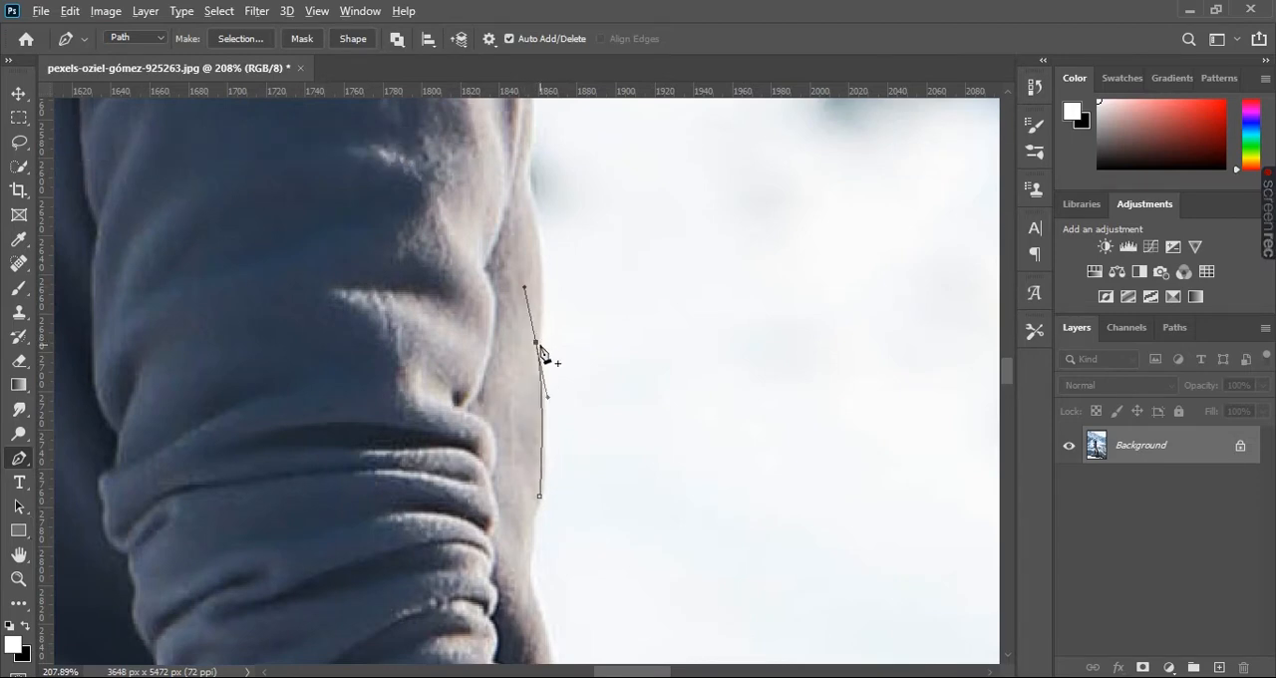
# - Extend the path up the jacket's front edge along the upper sleeve, cutting the anchor handles at direction changes
pyautogui.moveTo(535, 224); pyautogui.dragTo(540, 239)
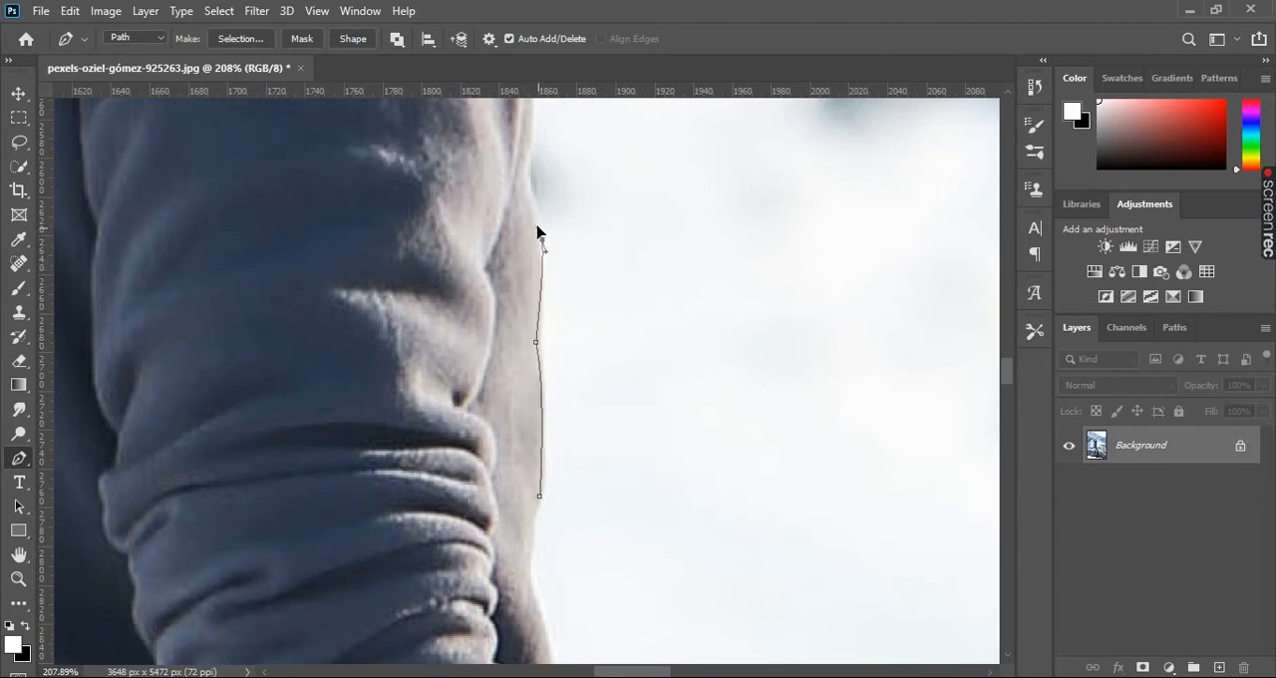
pyautogui.moveTo(578, 161); pyautogui.dragTo(583, 337)
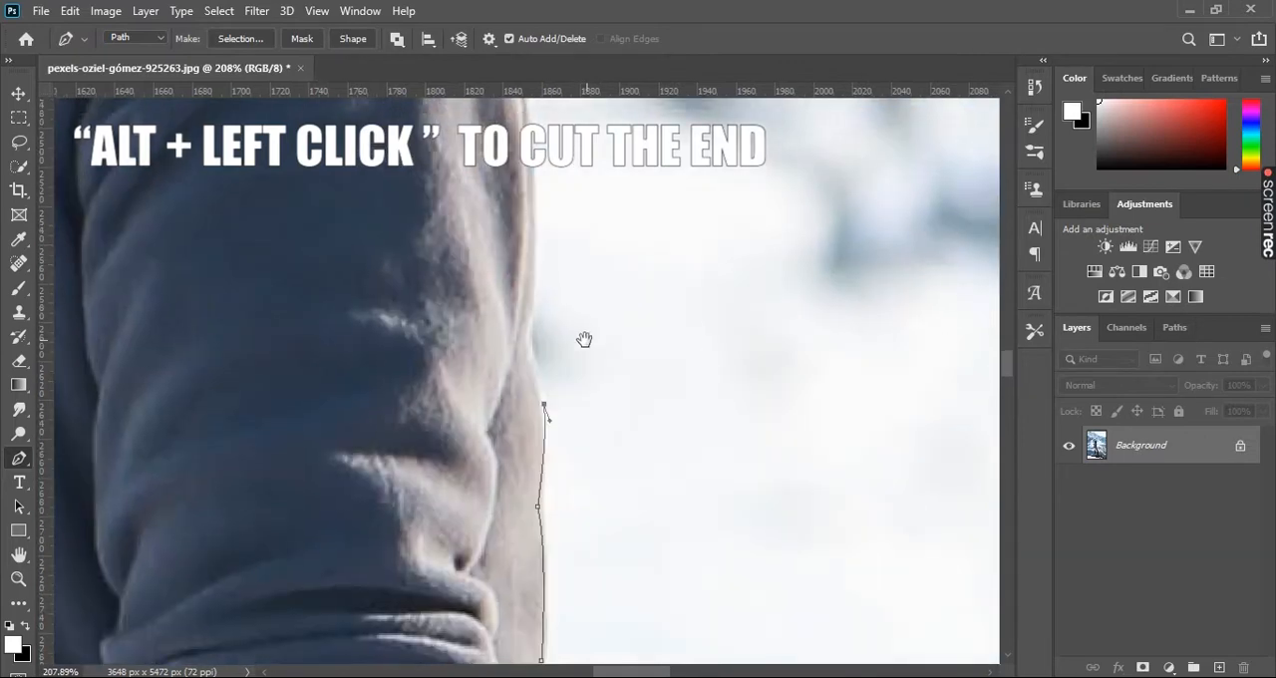
pyautogui.moveTo(537, 303); pyautogui.dragTo(550, 249)
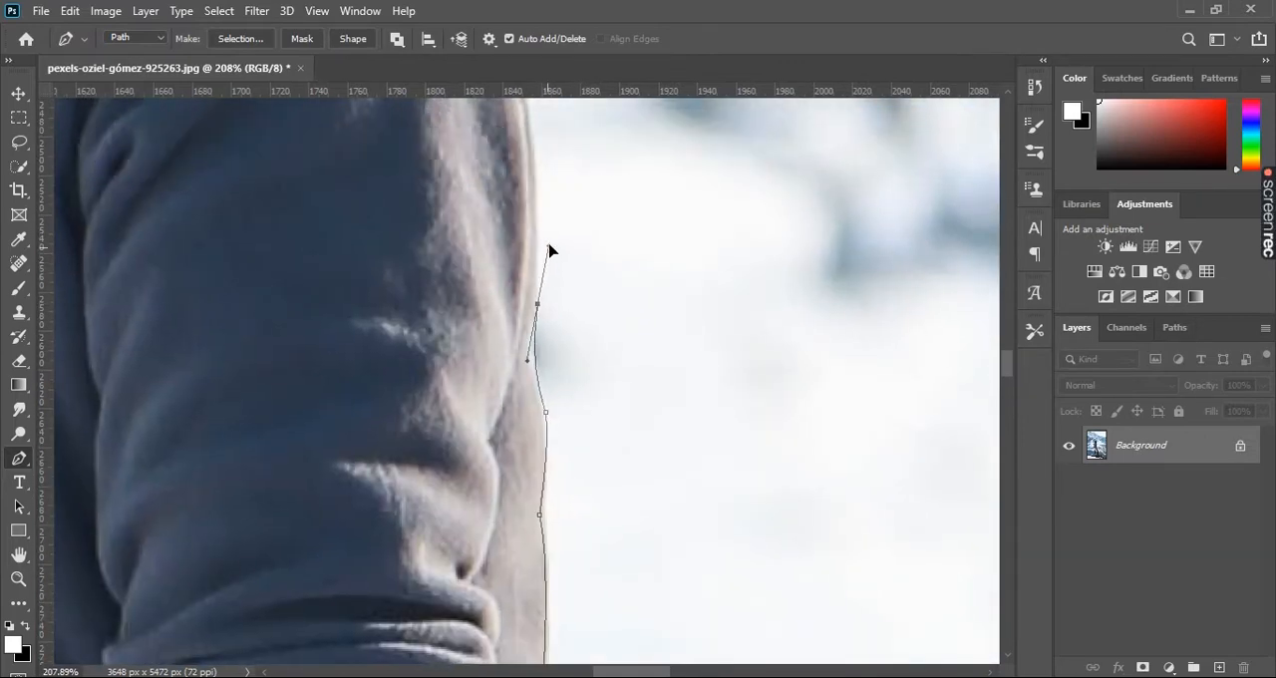
pyautogui.keyDown('alt'); pyautogui.click(537, 304); pyautogui.keyUp('alt')
pyautogui.moveTo(569, 193); pyautogui.dragTo(587, 373)
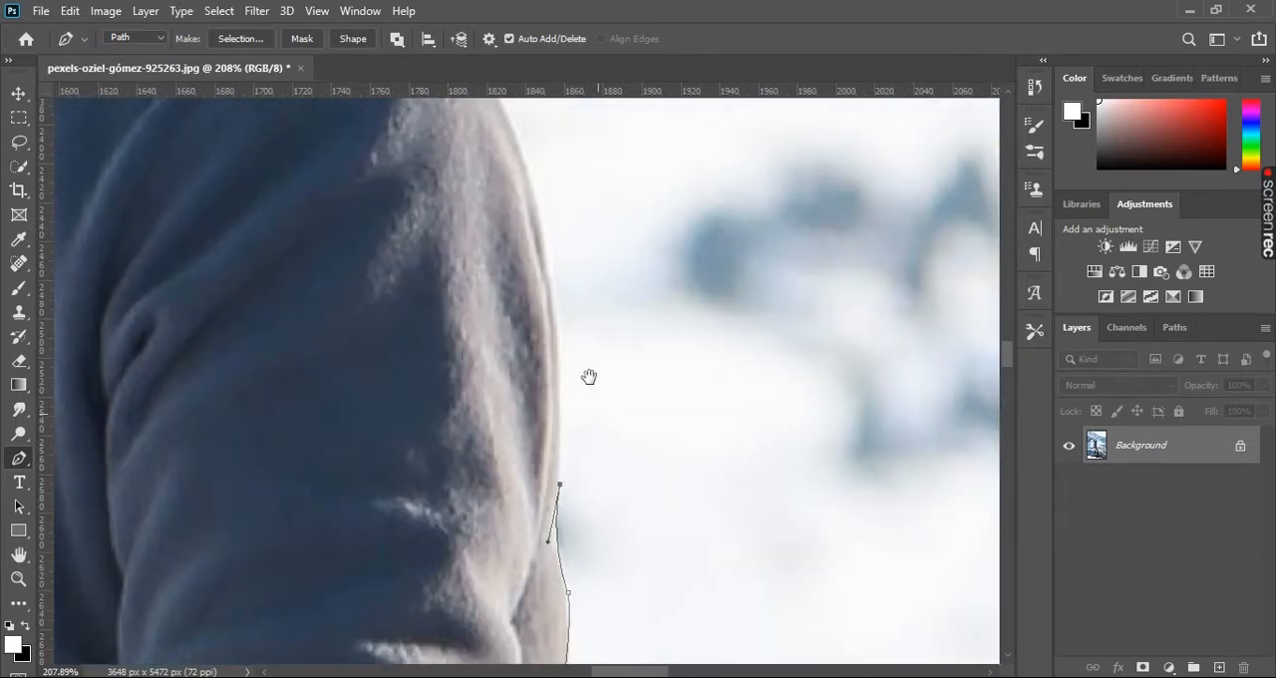
# - Trace the path around the shoulder and the raised collar to the notch beneath the beard
pyautogui.moveTo(554, 313); pyautogui.dragTo(625, 432)
pyautogui.moveTo(551, 286); pyautogui.dragTo(578, 369)
pyautogui.click(557, 393)
pyautogui.moveTo(518, 307); pyautogui.dragTo(491, 338)
pyautogui.keyDown('alt'); pyautogui.click(519, 307); pyautogui.keyUp('alt')
pyautogui.keyDown('alt'); pyautogui.click(476, 355); pyautogui.keyUp('alt')
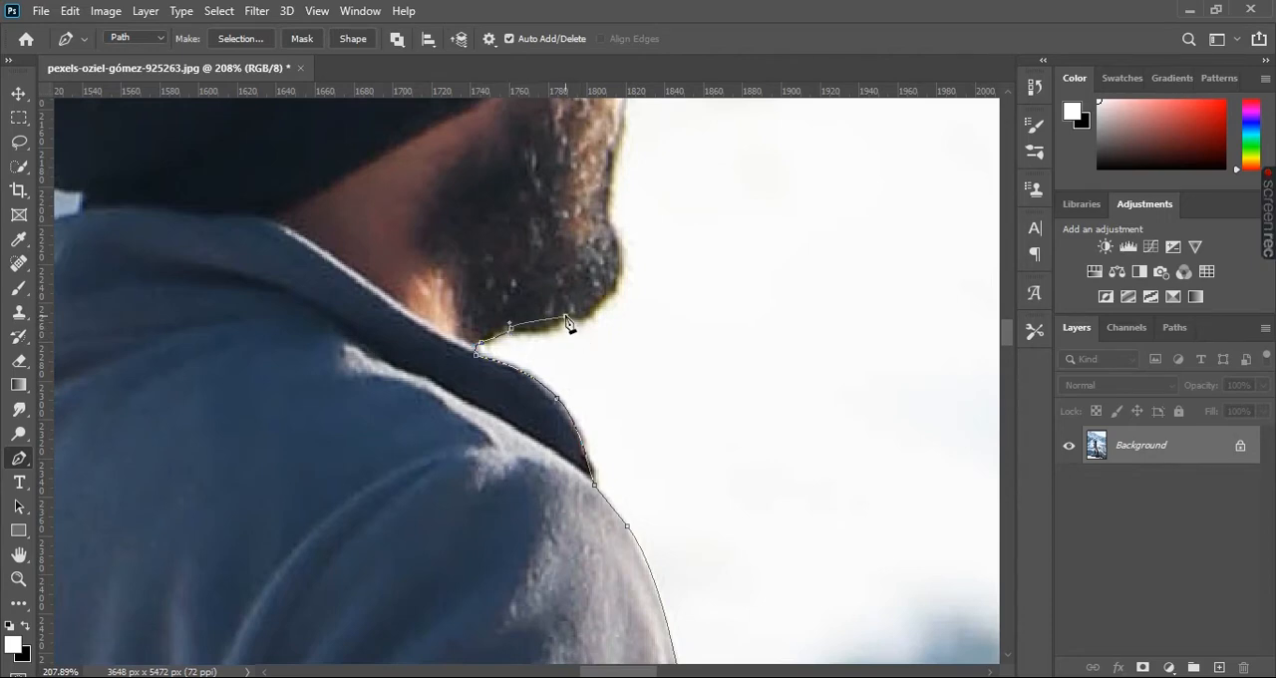
# - Trace the path along the underside of the beard, around the chin and up the front of the face
pyautogui.moveTo(567, 320); pyautogui.dragTo(576, 332)
pyautogui.moveTo(619, 266); pyautogui.dragTo(625, 219)
pyautogui.keyDown('alt'); pyautogui.click(619, 266); pyautogui.keyUp('alt')
pyautogui.moveTo(714, 199); pyautogui.dragTo(548, 389)
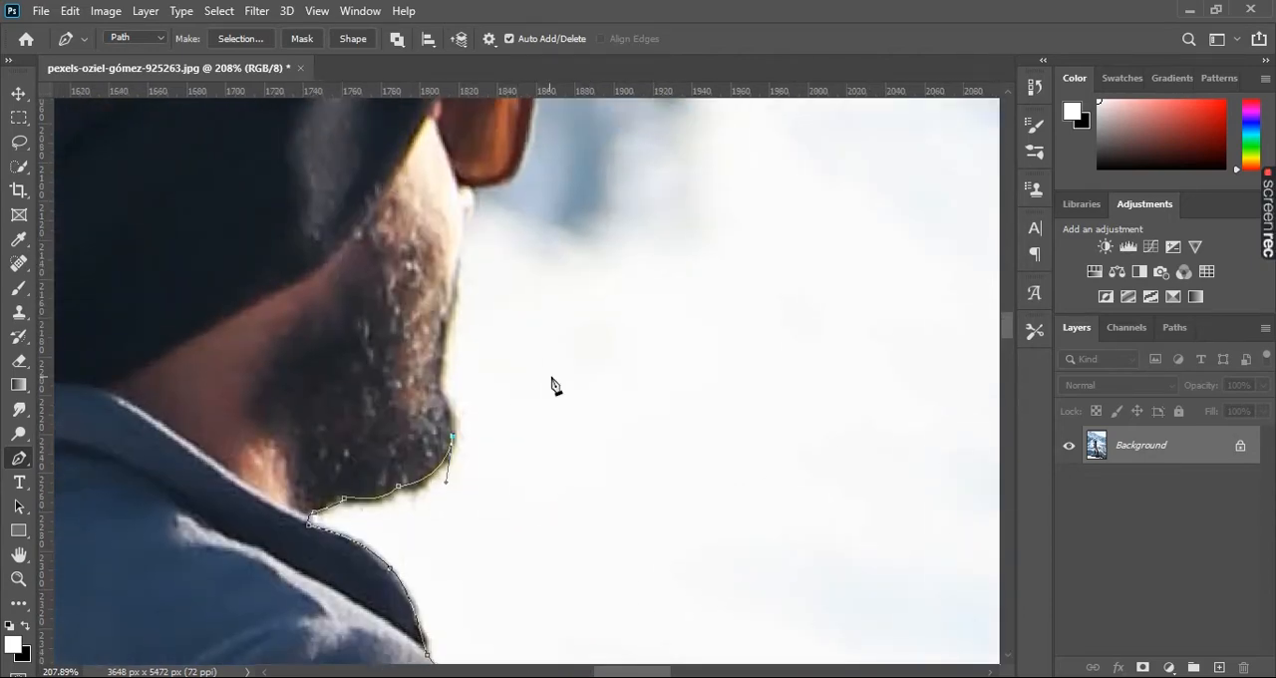
pyautogui.click(433, 385)
pyautogui.click(449, 288)
# - Trace the path over the cheek and around the sunglasses to the beanie's front edge, undoing a misplaced anchor
pyautogui.moveTo(478, 225); pyautogui.dragTo(476, 333)
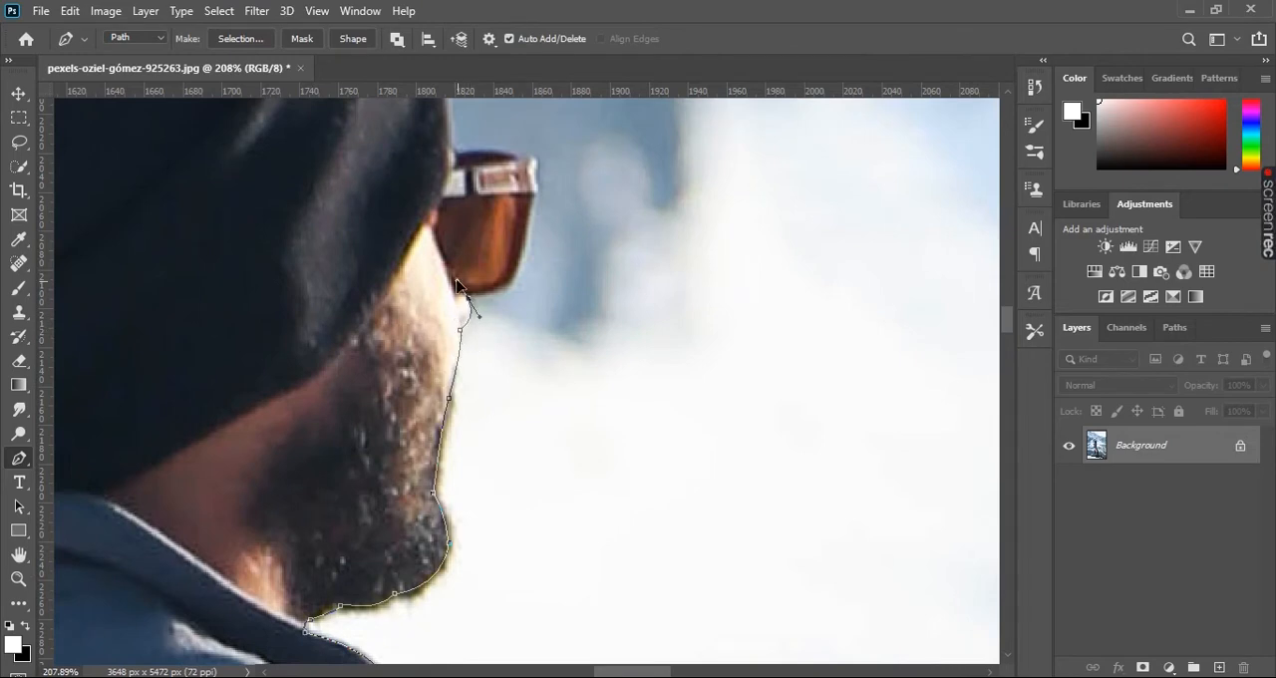
pyautogui.moveTo(516, 298); pyautogui.dragTo(516, 355)
pyautogui.keyDown('alt'); pyautogui.click(511, 318); pyautogui.keyUp('alt')
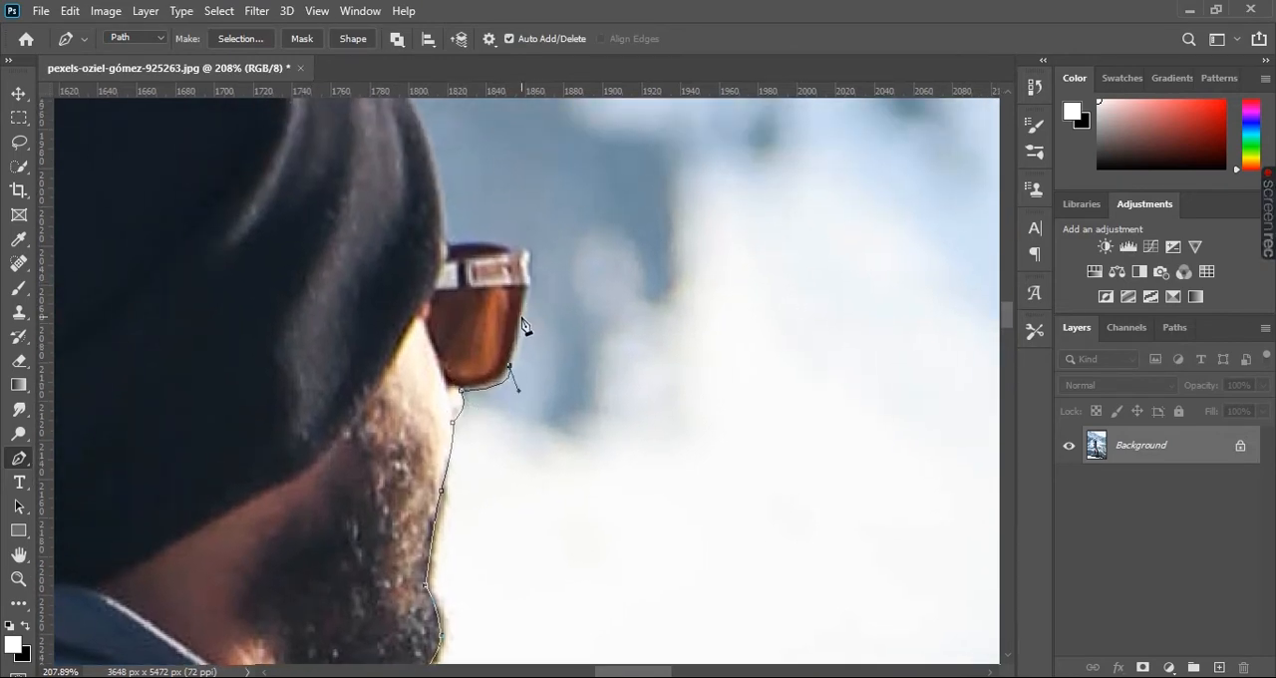
pyautogui.hotkey('ctrl', 'z')
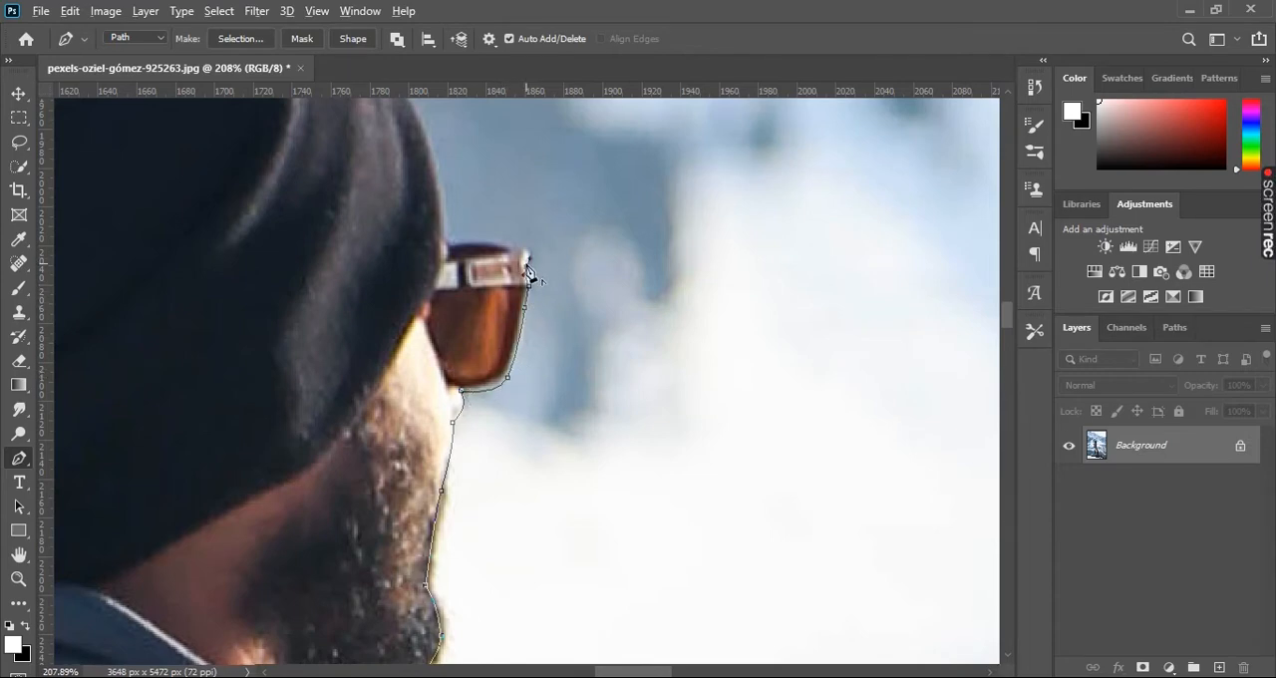
pyautogui.moveTo(484, 261); pyautogui.dragTo(576, 332)
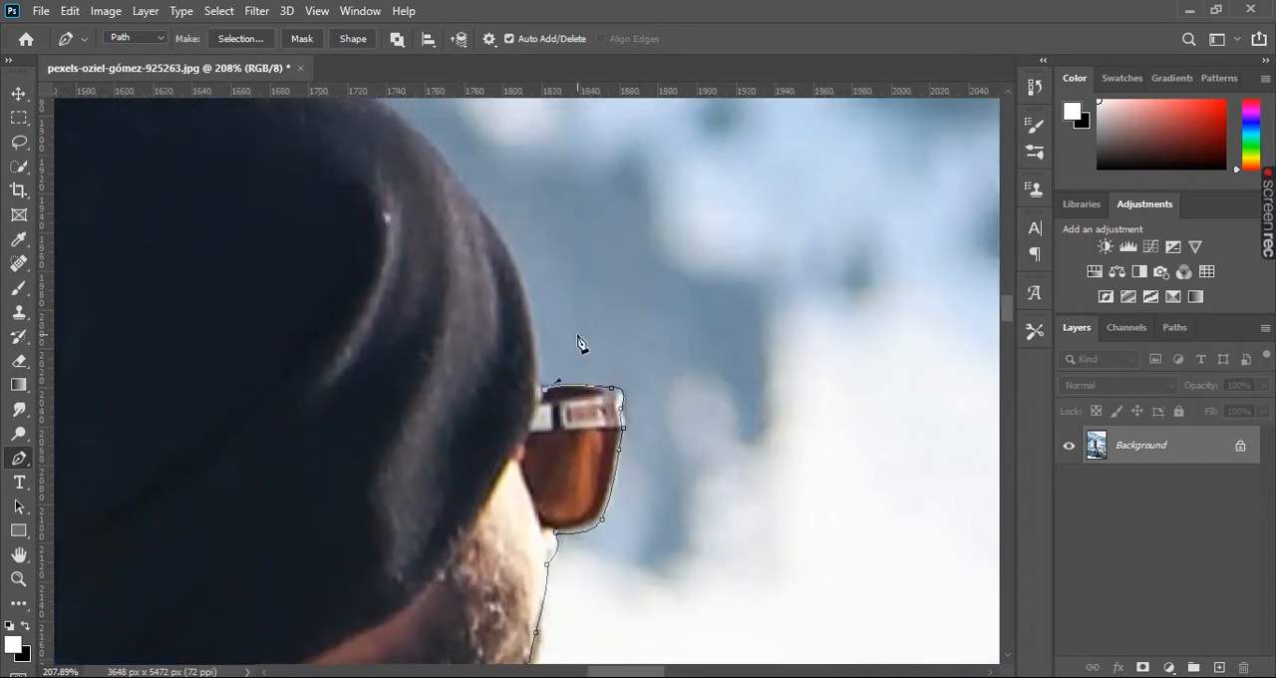
# - Trace the path over the crown of the black beanie toward the back of the head
pyautogui.moveTo(299, 100); pyautogui.dragTo(288, 283)
pyautogui.keyDown('alt'); pyautogui.click(439, 300); pyautogui.keyUp('alt')
pyautogui.moveTo(438, 304); pyautogui.dragTo(305, 407)
pyautogui.keyDown('alt'); pyautogui.click(429, 299); pyautogui.keyUp('alt')
pyautogui.moveTo(378, 347); pyautogui.dragTo(584, 190)
pyautogui.keyDown('alt'); pyautogui.click(379, 348); pyautogui.keyUp('alt')
# - Trace the path down the back of the beanie to where it meets the jacket collar
pyautogui.moveTo(484, 355); pyautogui.dragTo(509, 339)
pyautogui.keyDown('alt'); pyautogui.click(487, 280); pyautogui.keyUp('alt')
pyautogui.keyDown('alt'); pyautogui.click(497, 326); pyautogui.keyUp('alt')
pyautogui.moveTo(528, 409); pyautogui.dragTo(508, 333)
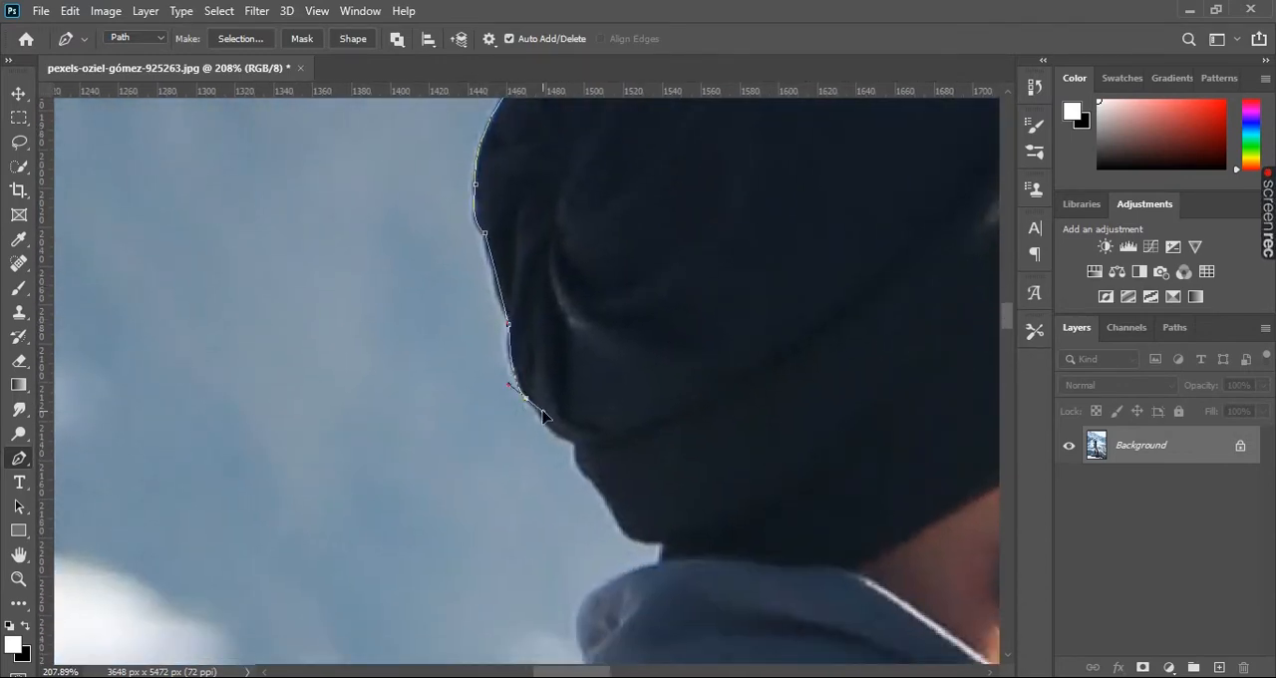
pyautogui.moveTo(574, 459); pyautogui.dragTo(510, 323)
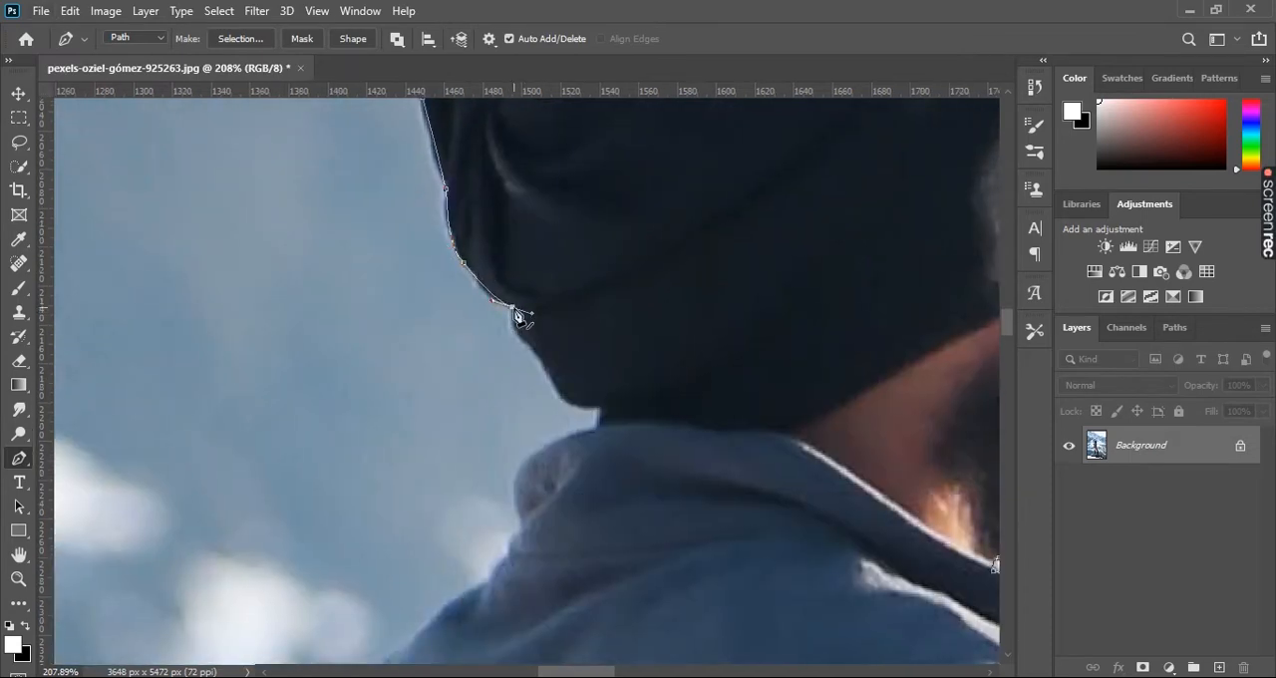
pyautogui.moveTo(554, 431); pyautogui.dragTo(529, 336)
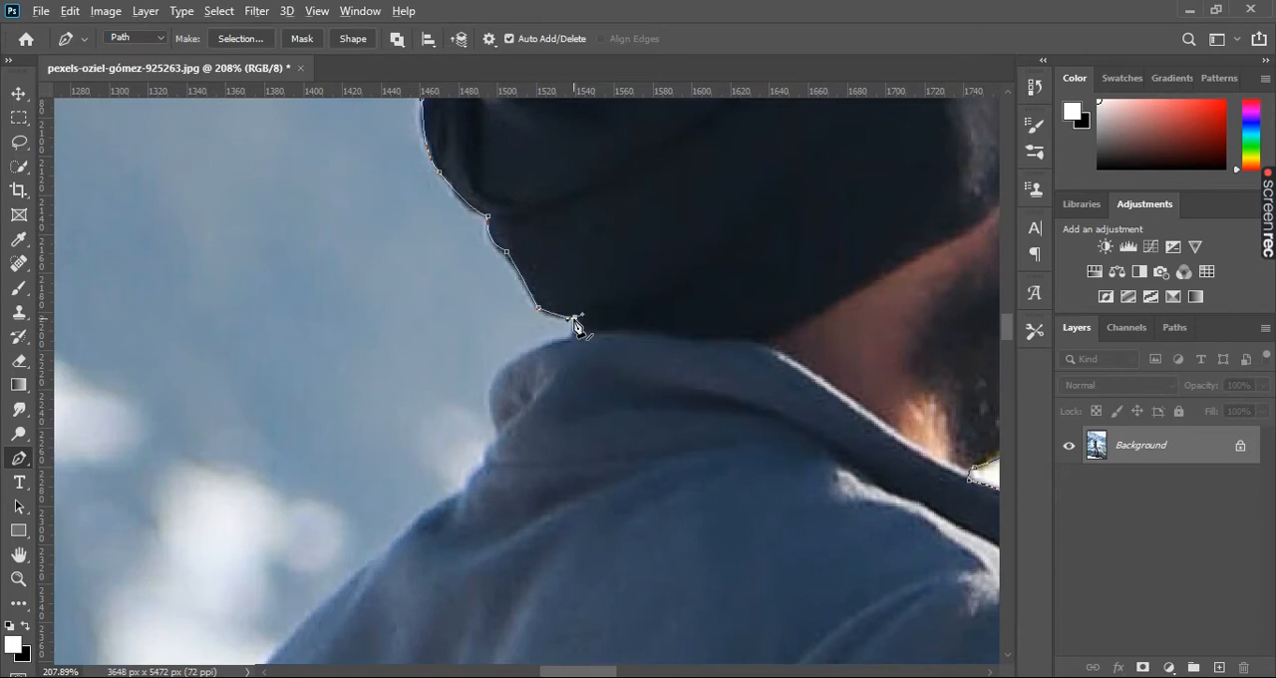
# - Trace the path around the back of the jacket collar with closely spaced anchors
pyautogui.moveTo(499, 369); pyautogui.dragTo(499, 379)
pyautogui.moveTo(491, 431); pyautogui.dragTo(497, 387)
pyautogui.keyDown('alt'); pyautogui.click(527, 328); pyautogui.keyUp('alt')
pyautogui.keyDown('alt'); pyautogui.click(516, 355); pyautogui.keyUp('alt')
pyautogui.keyDown('alt'); pyautogui.click(495, 378); pyautogui.keyUp('alt')
# - Trace the path from the collar down the rear shoulder to the outermost point of the jacket's back
pyautogui.moveTo(347, 502); pyautogui.dragTo(544, 276)
pyautogui.keyDown('alt'); pyautogui.click(570, 236); pyautogui.keyUp('alt')
pyautogui.moveTo(482, 430); pyautogui.dragTo(517, 384)
pyautogui.moveTo(467, 353); pyautogui.dragTo(570, 249)
pyautogui.keyDown('alt'); pyautogui.click(467, 353); pyautogui.keyUp('alt')
pyautogui.click(518, 287)
pyautogui.moveTo(518, 287); pyautogui.dragTo(522, 292)
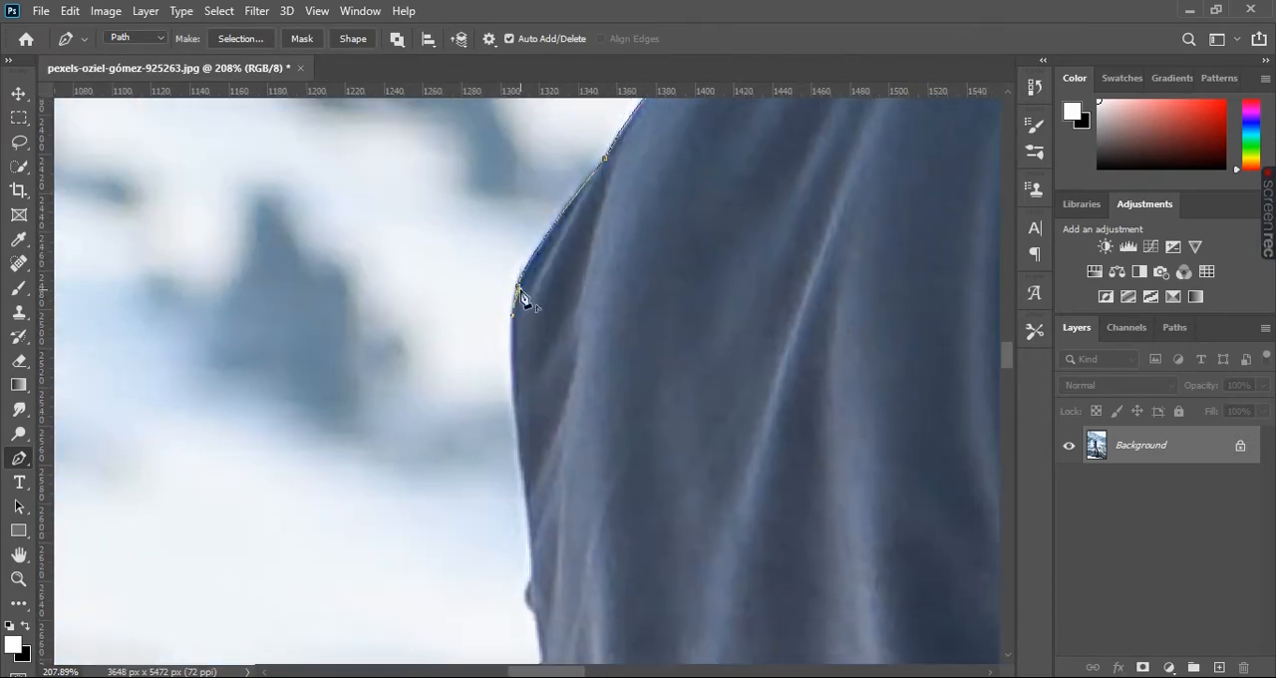
# - Trace the path down the jacket's back edge and onto the first fold of the rear sleeve
pyautogui.moveTo(529, 511); pyautogui.dragTo(555, 609)
pyautogui.keyDown('alt'); pyautogui.click(529, 511); pyautogui.keyUp('alt')
pyautogui.moveTo(538, 483); pyautogui.dragTo(549, 238)
pyautogui.moveTo(541, 344); pyautogui.dragTo(539, 351)
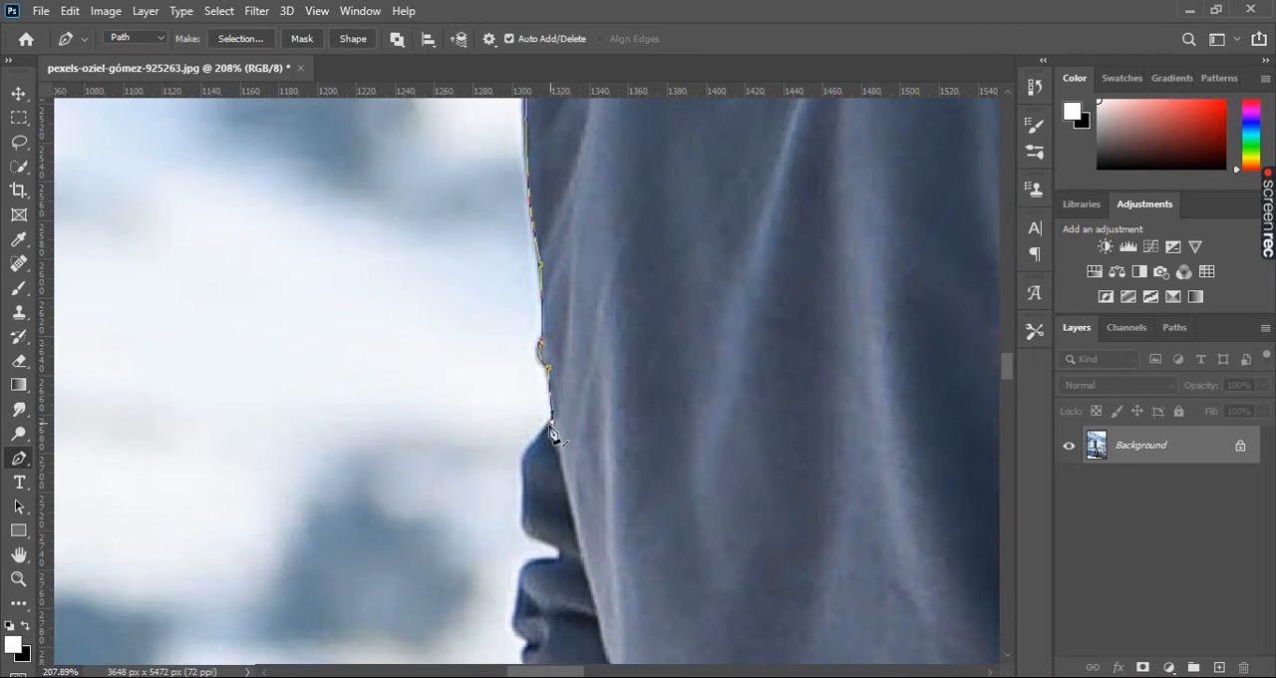
pyautogui.moveTo(551, 430); pyautogui.dragTo(573, 276)
pyautogui.click(547, 304)
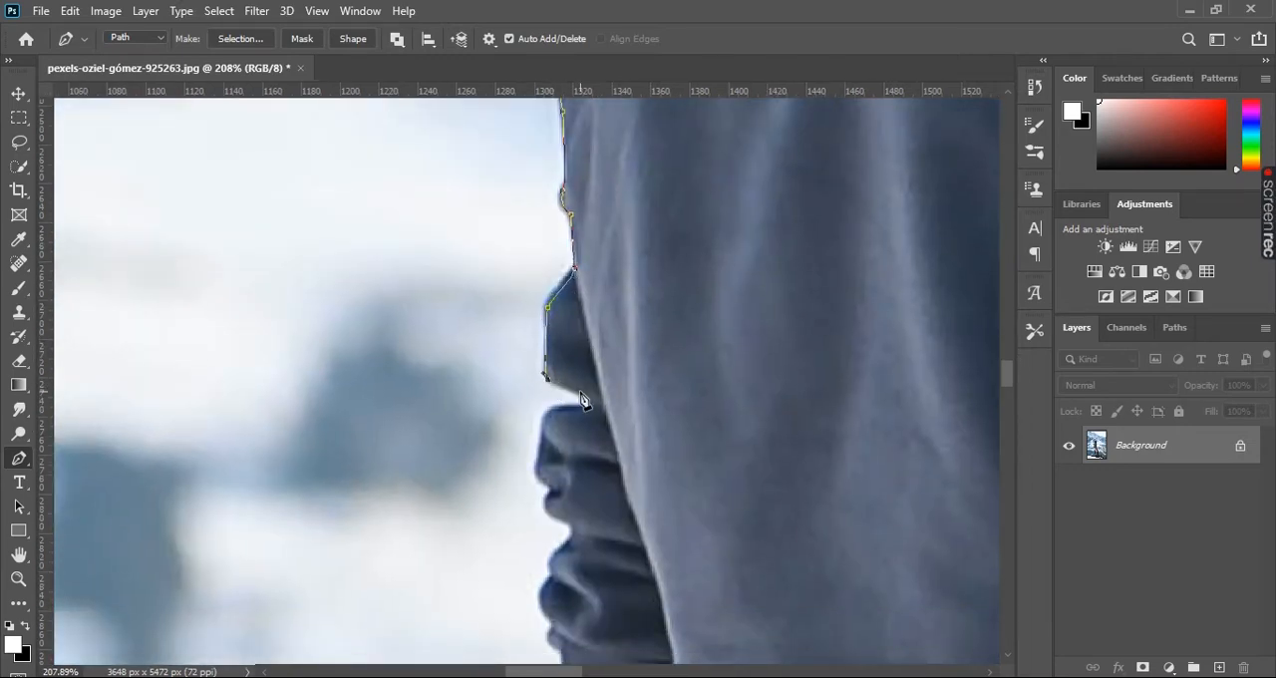
# - Trace the path along the wrinkled folds of the rear sleeve down to the end of the bunched fabric
pyautogui.moveTo(544, 474); pyautogui.dragTo(585, 337)
pyautogui.moveTo(602, 389); pyautogui.dragTo(602, 329)
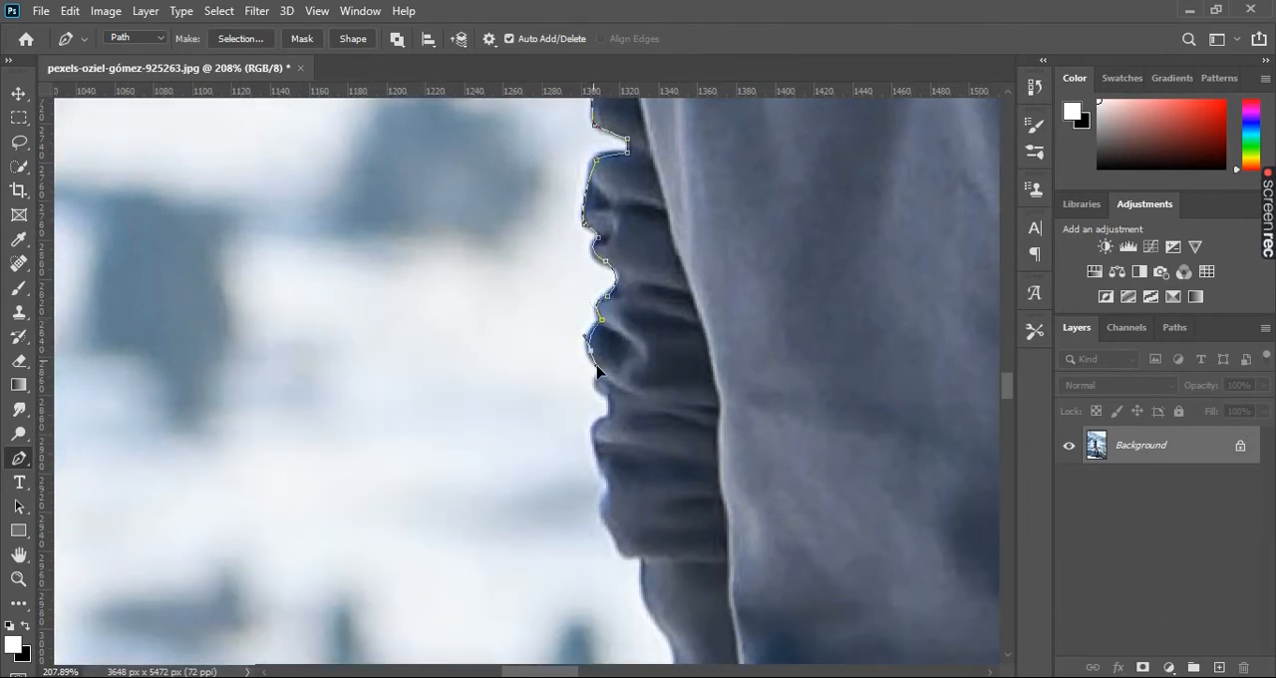
pyautogui.scroll(-3, 599, 309)
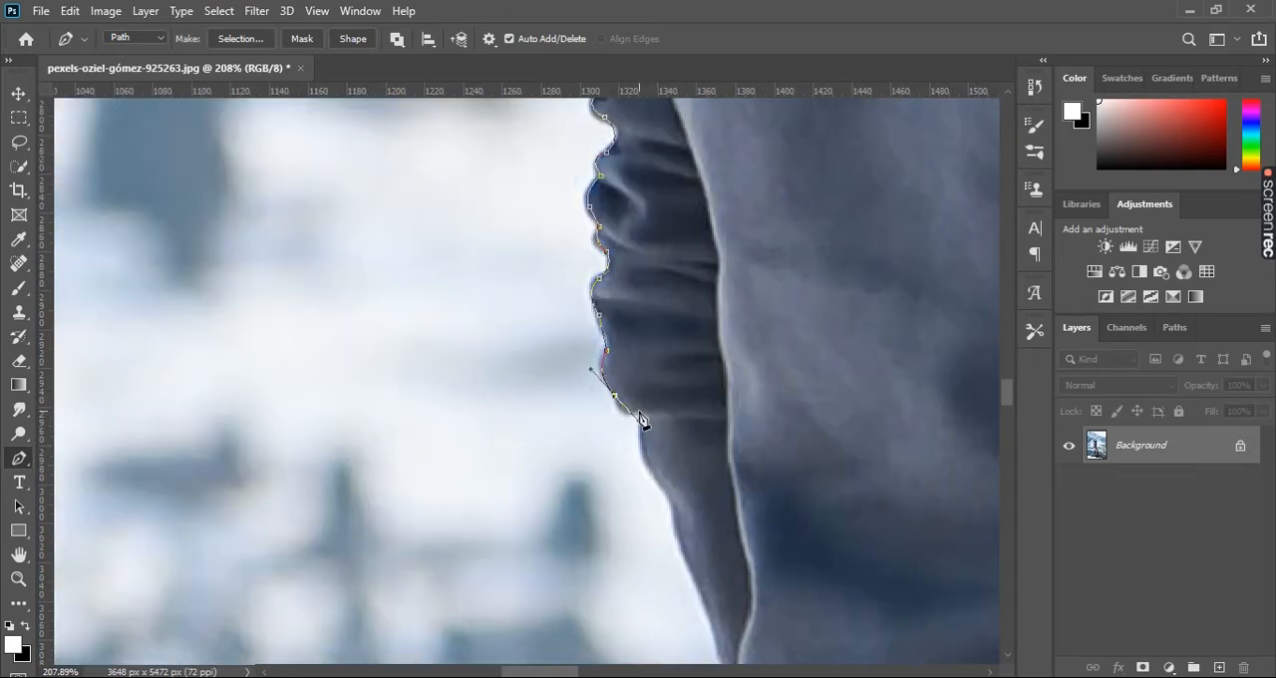
pyautogui.scroll(3, 641, 422)
pyautogui.moveTo(635, 409); pyautogui.dragTo(655, 415)
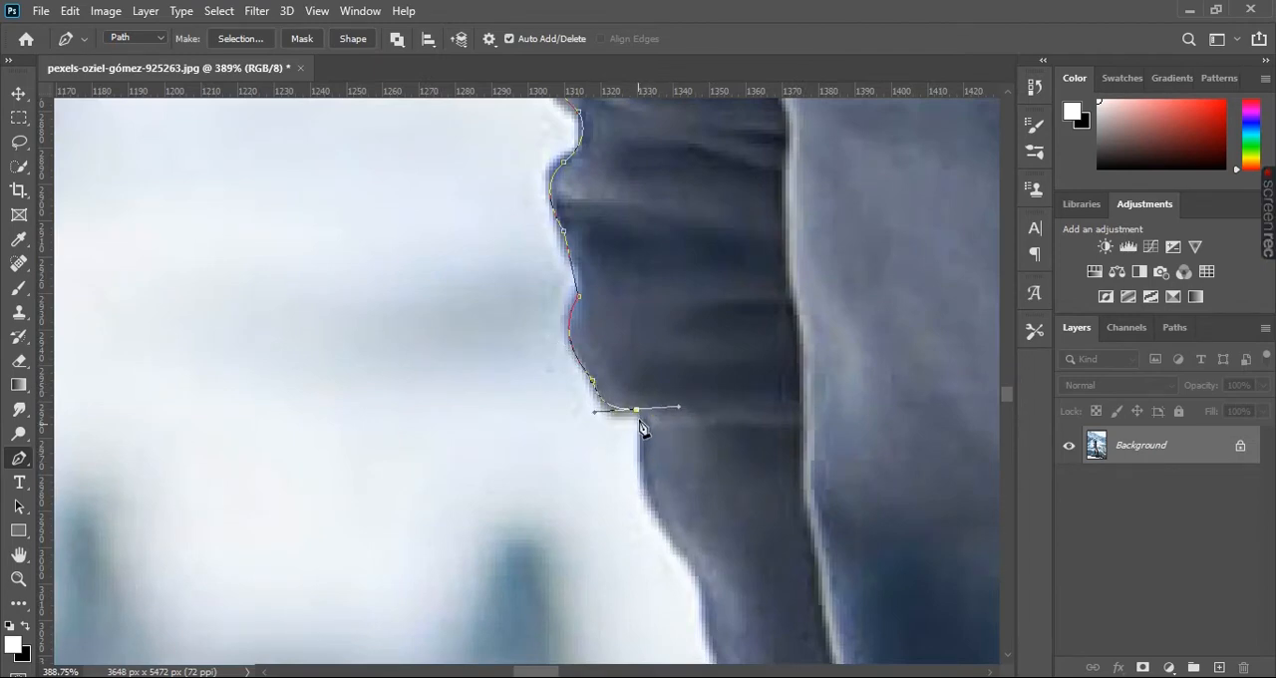
# - Trace the path down the smooth lower part of the rear sleeve below the bunched fabric
pyautogui.moveTo(644, 480); pyautogui.dragTo(650, 489)
pyautogui.moveTo(691, 559); pyautogui.dragTo(592, 347)
pyautogui.moveTo(644, 518); pyautogui.dragTo(648, 524)
pyautogui.scroll(-3, 648, 529)
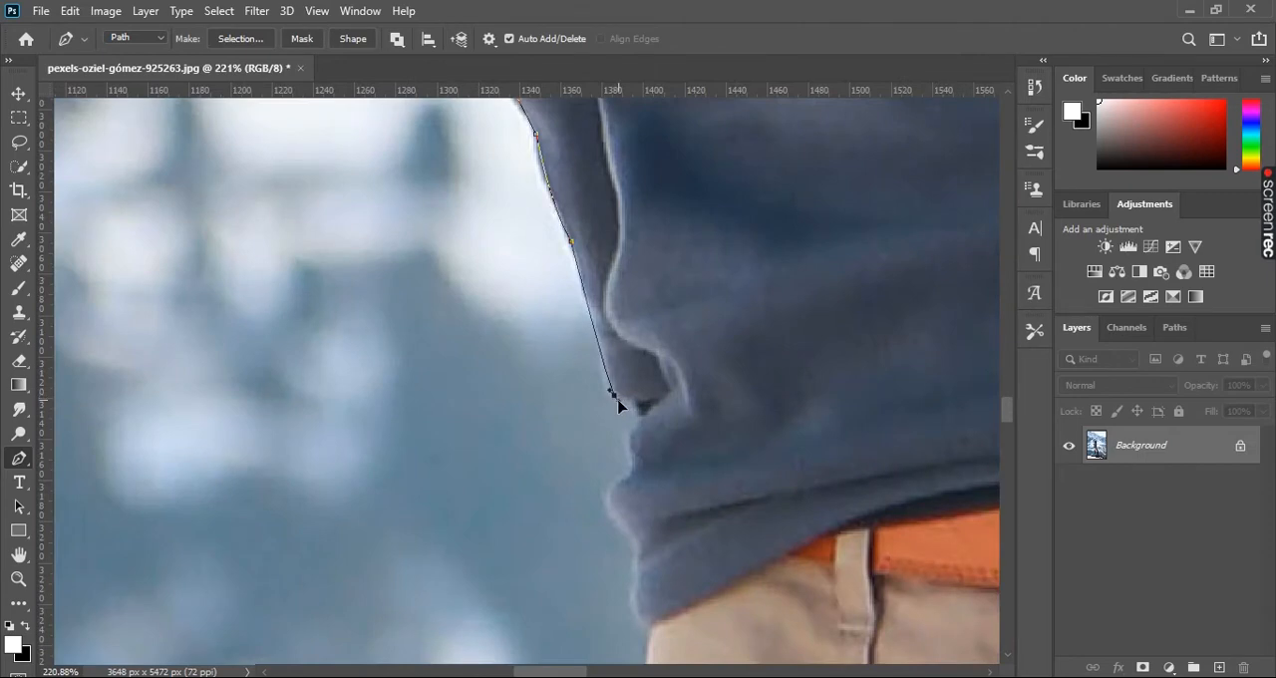
# - Trace the path around the jacket's lower back folds to the hem corner above the trousers
pyautogui.moveTo(627, 444); pyautogui.dragTo(633, 450)
pyautogui.moveTo(633, 447); pyautogui.dragTo(624, 288)
pyautogui.moveTo(609, 323); pyautogui.dragTo(590, 330)
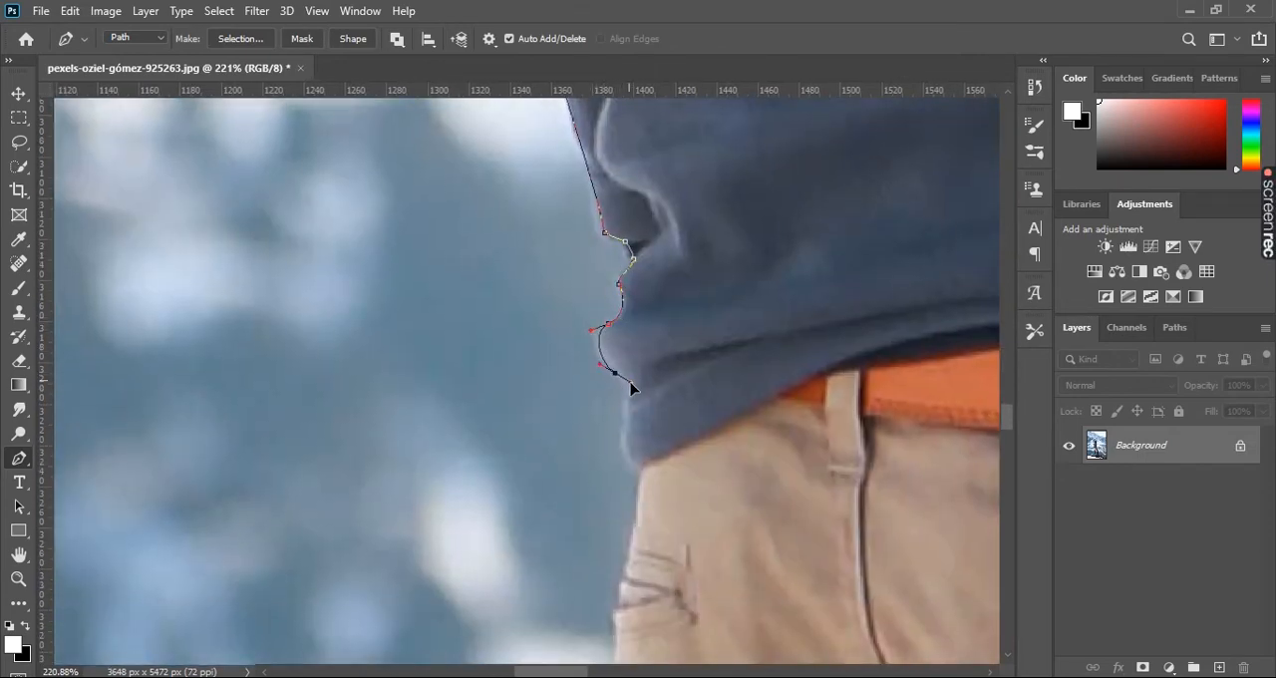
pyautogui.moveTo(621, 439); pyautogui.dragTo(650, 476)
pyautogui.keyDown('alt'); pyautogui.click(638, 471); pyautogui.keyUp('alt')
# - Trace the path down the back of the tan trousers from the waist past the seat
pyautogui.scroll(-1, 605, 267)
pyautogui.moveTo(631, 566); pyautogui.dragTo(598, 290)
pyautogui.moveTo(625, 494); pyautogui.dragTo(611, 302)
pyautogui.keyDown('alt'); pyautogui.click(624, 495); pyautogui.keyUp('alt')
pyautogui.click(610, 419)
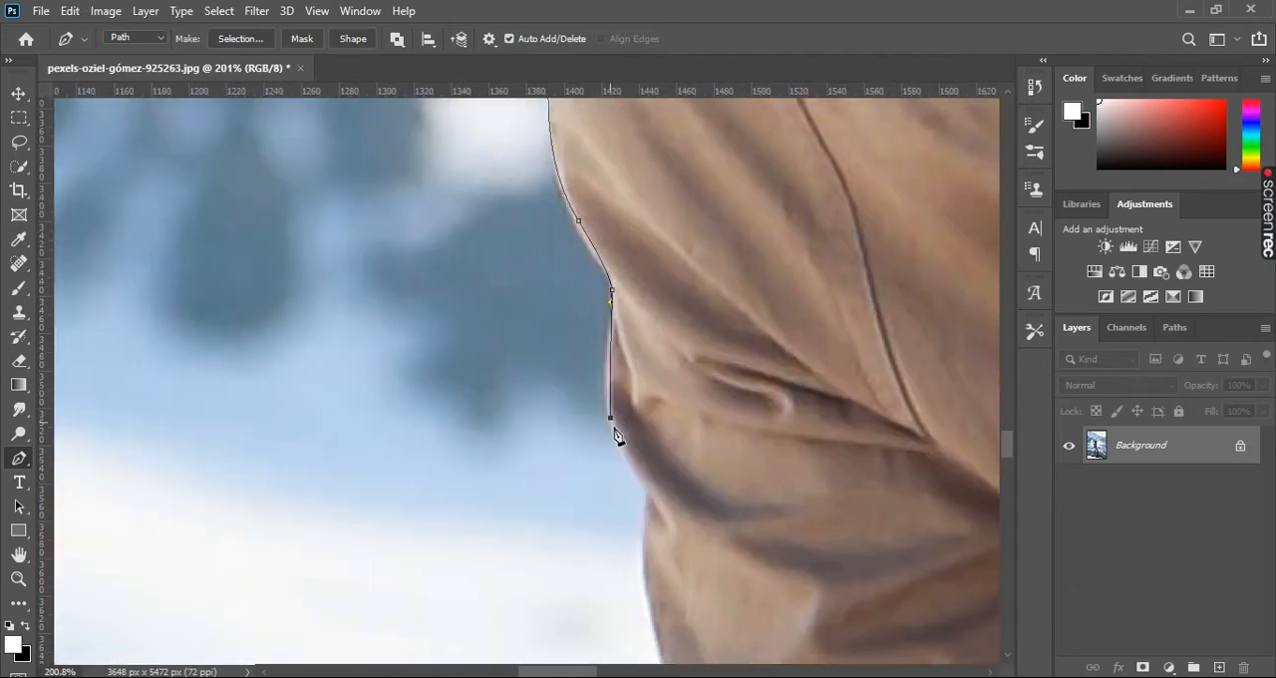
pyautogui.moveTo(644, 477); pyautogui.dragTo(698, 513)
pyautogui.keyDown('alt'); pyautogui.click(644, 477); pyautogui.keyUp('alt')
# - Continue the path down the back edge of the trouser leg toward its rolled hem
pyautogui.moveTo(659, 589); pyautogui.dragTo(648, 325)
pyautogui.moveTo(639, 249); pyautogui.dragTo(630, 282)
pyautogui.moveTo(678, 499); pyautogui.dragTo(671, 432)
pyautogui.keyDown('alt'); pyautogui.click(678, 498); pyautogui.keyUp('alt')
pyautogui.moveTo(692, 509); pyautogui.dragTo(695, 364)
pyautogui.keyDown('alt'); pyautogui.click(659, 377); pyautogui.keyUp('alt')
pyautogui.moveTo(663, 411); pyautogui.dragTo(658, 426)
pyautogui.keyDown('alt'); pyautogui.click(663, 411); pyautogui.keyUp('alt')
# - Trace the path around the rolled trouser hem and onto the rear leg below it
pyautogui.scroll(2, 668, 414)
pyautogui.moveTo(694, 435); pyautogui.dragTo(667, 355)
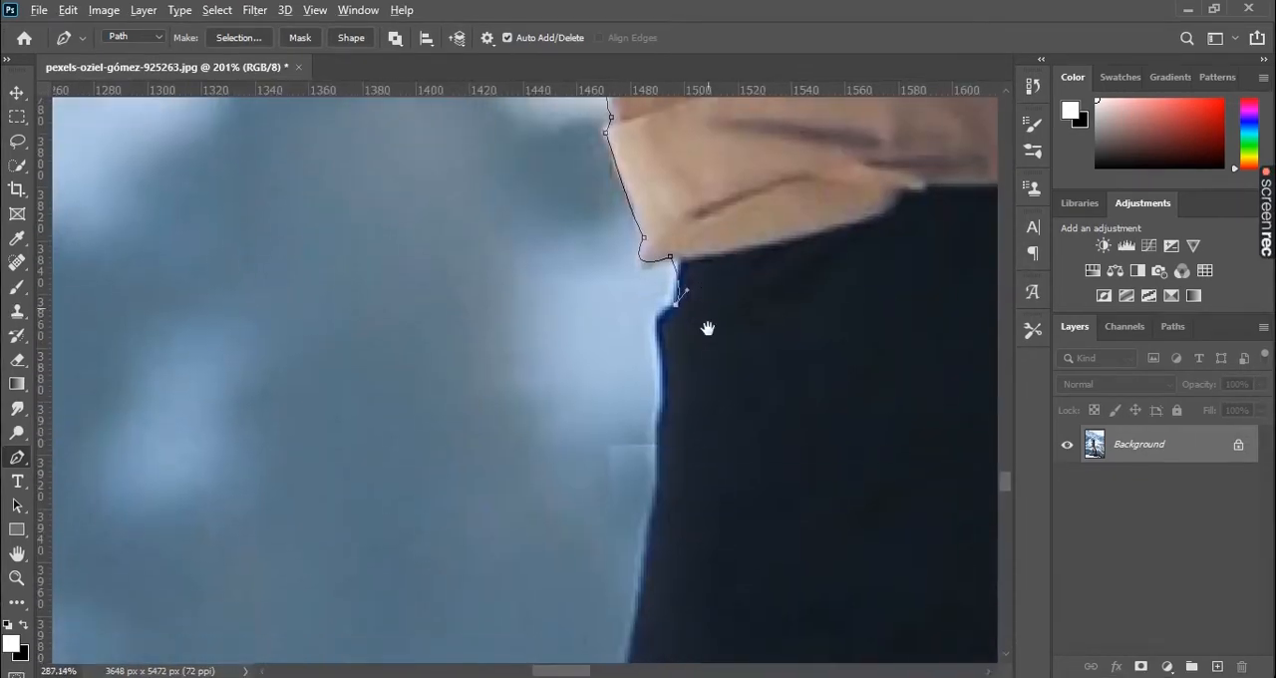
pyautogui.moveTo(660, 408); pyautogui.dragTo(662, 428)
pyautogui.keyDown('alt'); pyautogui.click(661, 408); pyautogui.keyUp('alt')
pyautogui.scroll(-1, 669, 464)
pyautogui.moveTo(673, 498); pyautogui.dragTo(694, 223)
pyautogui.moveTo(645, 429); pyautogui.dragTo(646, 452)
pyautogui.keyDown('alt'); pyautogui.click(646, 429); pyautogui.keyUp('alt')
# - Trace the path down the rear leg's dark legging, around its cuff and along the bare ankle to the shoe
pyautogui.scroll(-2, 648, 443)
pyautogui.moveTo(670, 580); pyautogui.dragTo(676, 322)
pyautogui.moveTo(684, 517); pyautogui.dragTo(671, 297)
pyautogui.keyDown('alt'); pyautogui.click(685, 517); pyautogui.keyUp('alt')
pyautogui.moveTo(663, 388); pyautogui.dragTo(668, 405)
pyautogui.keyDown('alt'); pyautogui.click(665, 389); pyautogui.keyUp('alt')
pyautogui.click(683, 391)
pyautogui.moveTo(736, 608)
pyautogui.mouseDown()
pyautogui.moveTo(720, 454)
pyautogui.moveTo(750, 599)
pyautogui.mouseUp()
pyautogui.keyDown('alt'); pyautogui.click(726, 465); pyautogui.keyUp('alt')
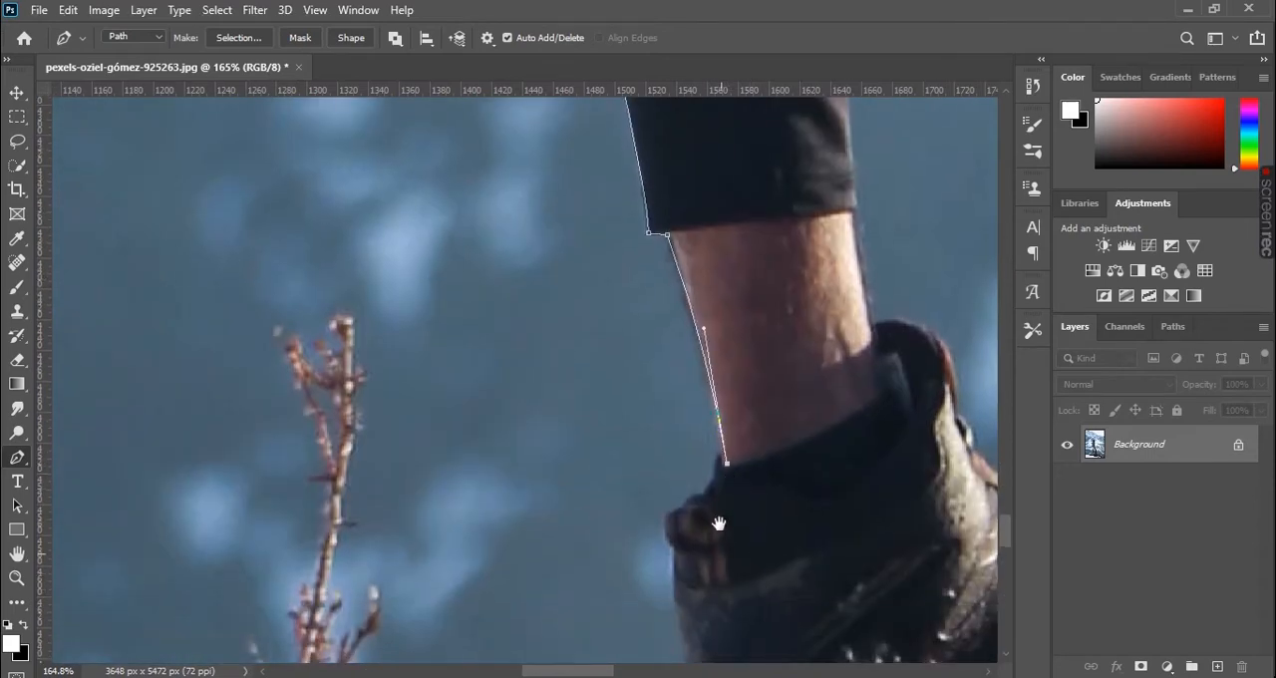
# - Trace the path around the rear shoe's heel loop and down its back edge to the rock
pyautogui.moveTo(718, 523); pyautogui.dragTo(703, 334)
pyautogui.click(684, 306)
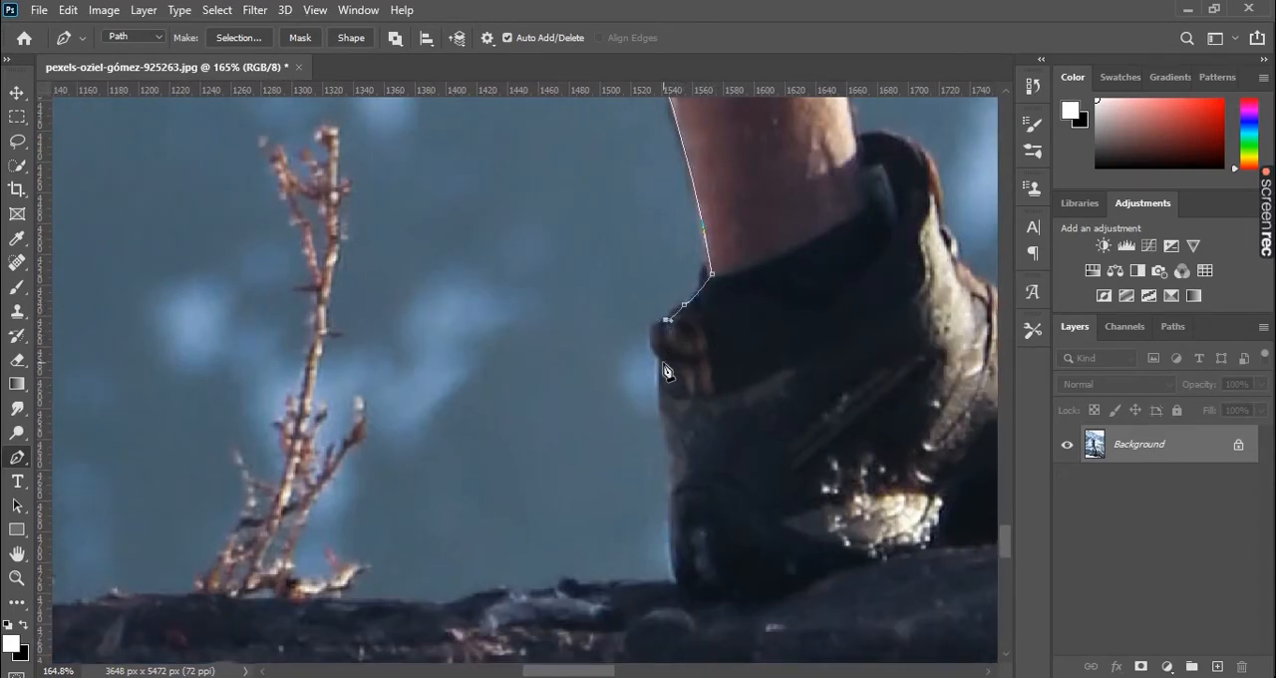
pyautogui.keyDown('alt'); pyautogui.click(656, 357); pyautogui.keyUp('alt')
pyautogui.moveTo(708, 481); pyautogui.dragTo(616, 339)
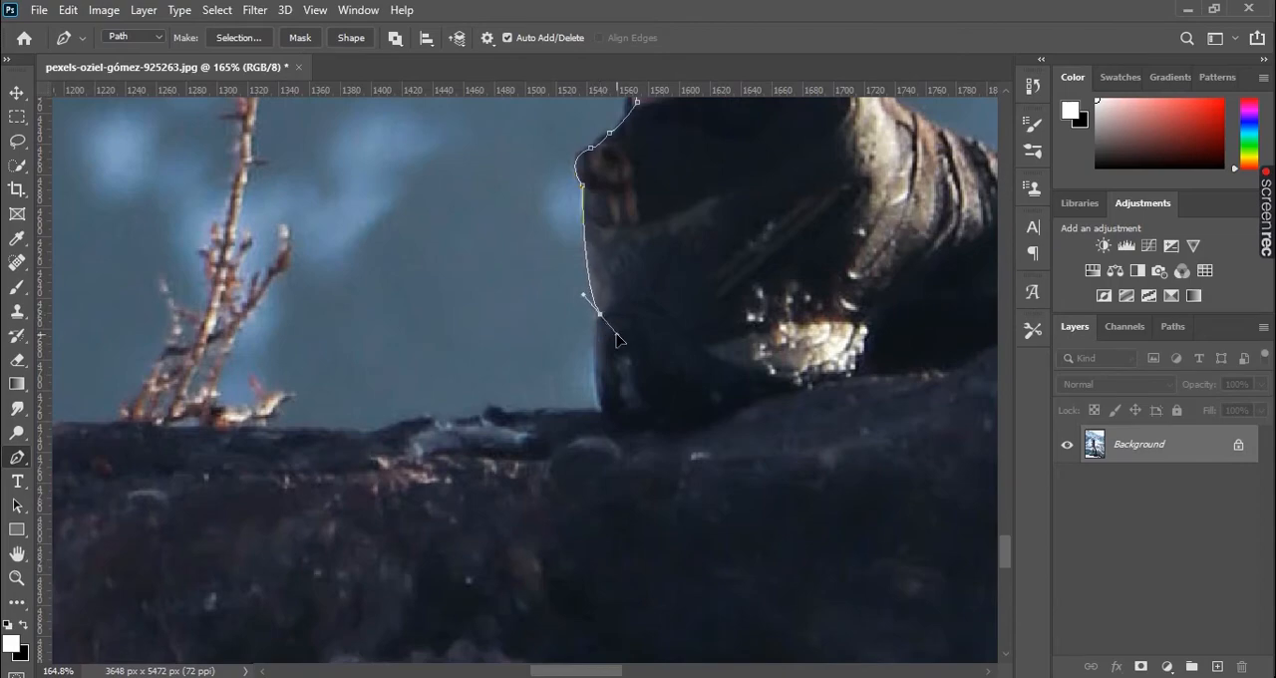
pyautogui.moveTo(603, 411); pyautogui.dragTo(624, 450)
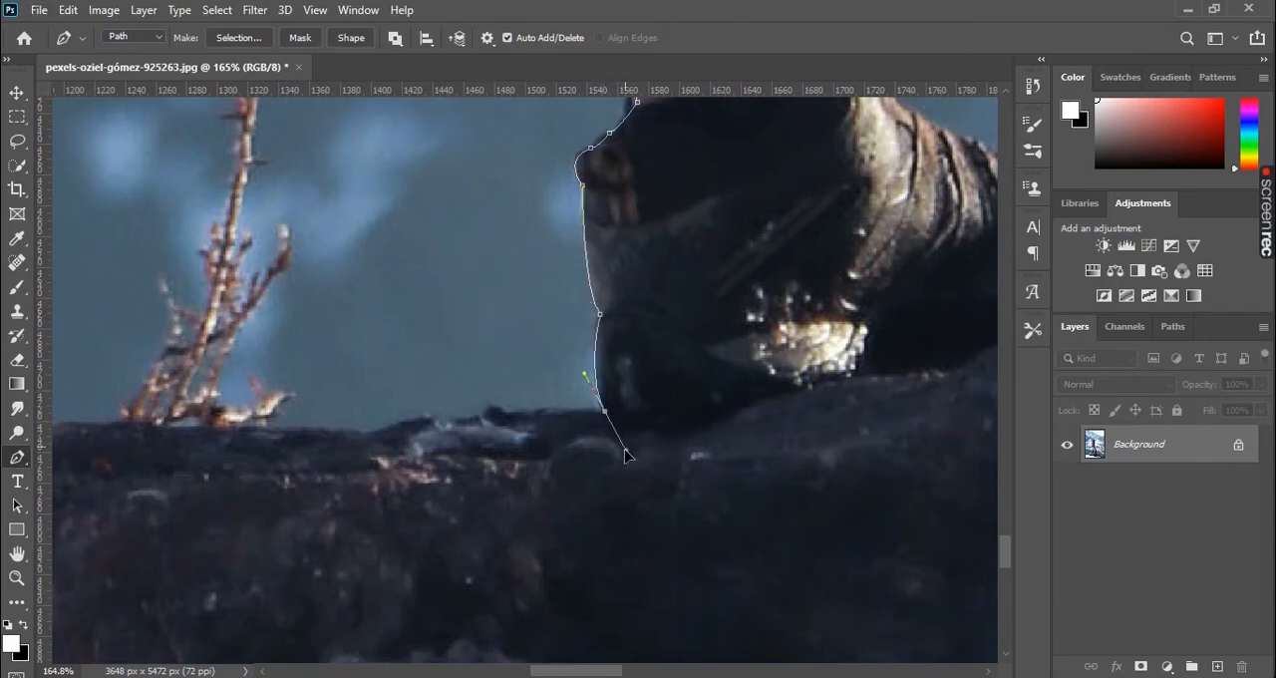
pyautogui.keyDown('alt'); pyautogui.click(603, 411); pyautogui.keyUp('alt')
# - Trace the path along the bottom of the rear shoe from the heel to the toe
pyautogui.scroll(-5, 638, 394)
pyautogui.moveTo(807, 351); pyautogui.dragTo(573, 422)
pyautogui.scroll(5, 588, 422)
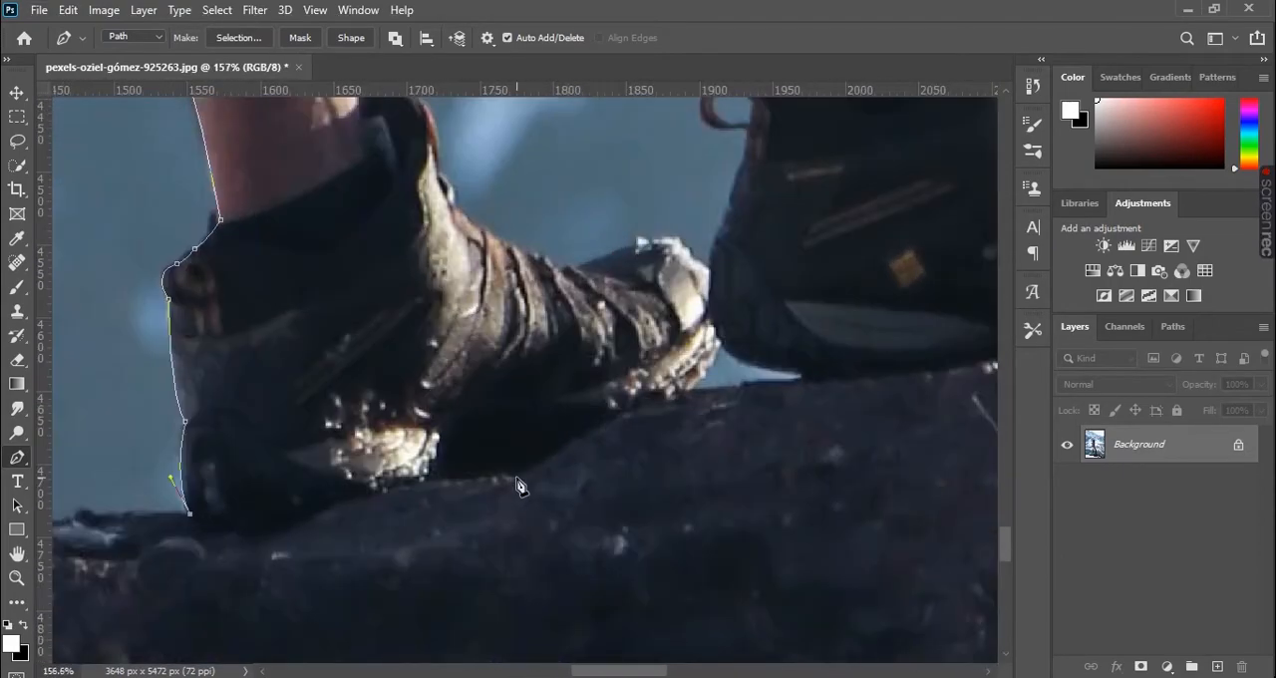
pyautogui.moveTo(354, 498); pyautogui.dragTo(469, 441)
pyautogui.keyDown('alt'); pyautogui.click(354, 498); pyautogui.keyUp('alt')
pyautogui.moveTo(517, 480); pyautogui.dragTo(583, 495)
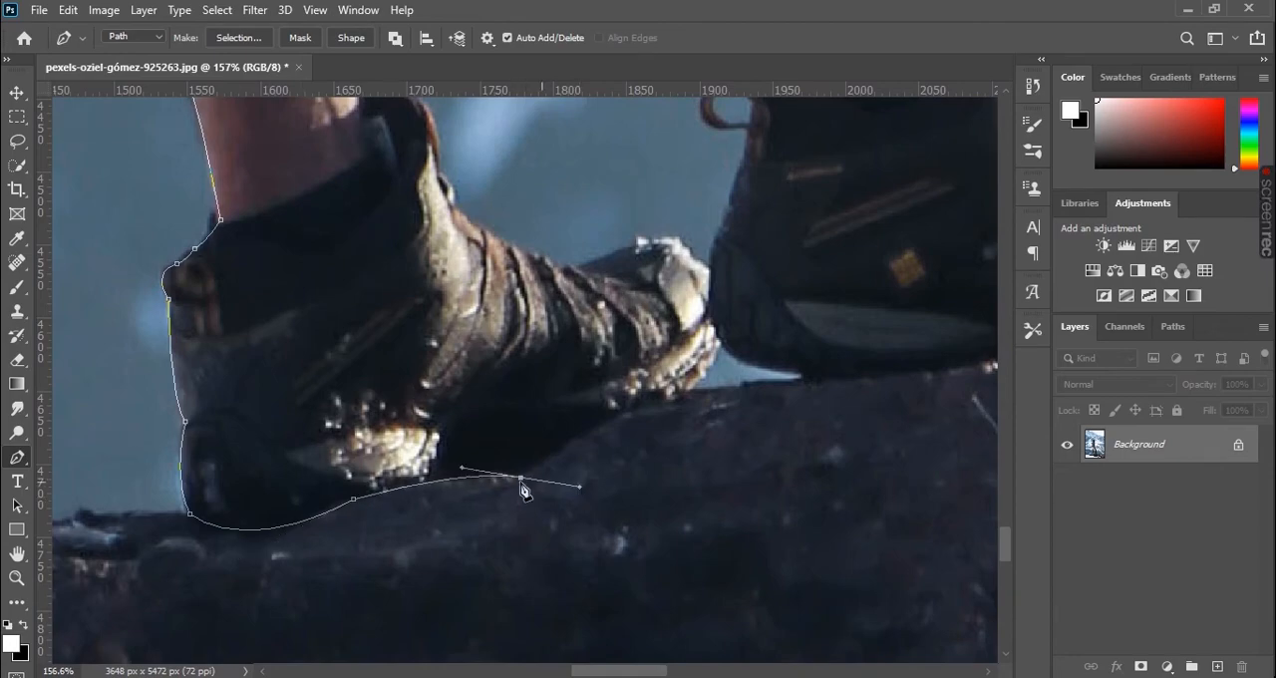
pyautogui.click(694, 394)
# - Trace the path along the sole of the front shoe where it rests on the rock
pyautogui.scroll(-5, 722, 399)
pyautogui.moveTo(849, 264); pyautogui.dragTo(609, 404)
pyautogui.scroll(5, 503, 508)
pyautogui.moveTo(558, 334); pyautogui.dragTo(584, 337)
pyautogui.keyDown('alt'); pyautogui.click(559, 334); pyautogui.keyUp('alt')
pyautogui.moveTo(811, 322); pyautogui.dragTo(592, 373)
pyautogui.moveTo(515, 364); pyautogui.dragTo(546, 348)
pyautogui.moveTo(649, 351); pyautogui.dragTo(763, 356)
# - Trace the path around the toe cap of the front shoe and back onto its upper surface
pyautogui.moveTo(758, 272); pyautogui.dragTo(570, 289)
pyautogui.keyDown('alt'); pyautogui.click(758, 272); pyautogui.keyUp('alt')
pyautogui.keyDown('alt'); pyautogui.click(660, 260); pyautogui.keyUp('alt')
pyautogui.scroll(-1, 684, 184)
pyautogui.moveTo(684, 185); pyautogui.dragTo(688, 363)
pyautogui.scroll(8, 602, 359)
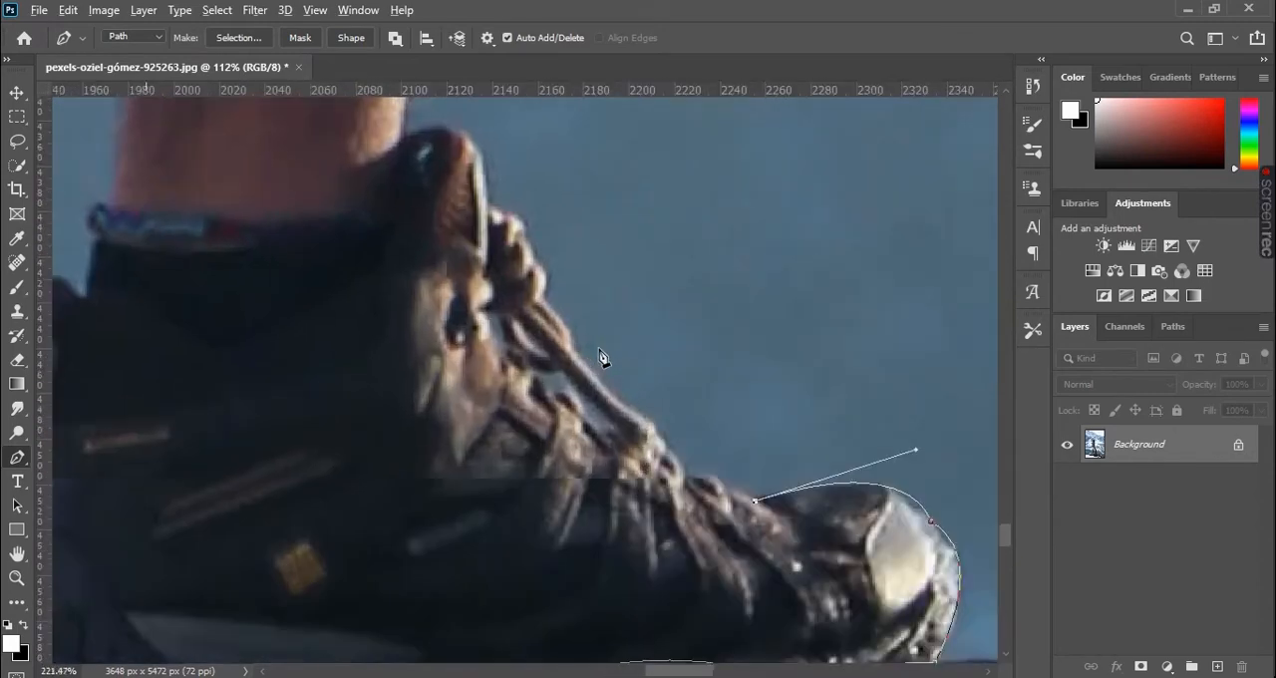
# - Trace the path up the laces of the front shoe toward its tongue
pyautogui.moveTo(678, 470); pyautogui.dragTo(646, 437)
pyautogui.keyDown('alt'); pyautogui.click(678, 470); pyautogui.keyUp('alt')
pyautogui.moveTo(536, 301); pyautogui.dragTo(554, 408)
pyautogui.keyDown('alt'); pyautogui.click(536, 301); pyautogui.keyUp('alt')
pyautogui.moveTo(549, 395); pyautogui.dragTo(381, 367)
pyautogui.keyDown('alt'); pyautogui.click(549, 396); pyautogui.keyUp('alt')
# - Trace the path over the front shoe's tongue, up the ankle and onto the legging's front edge, undoing one misplaced anchor
pyautogui.keyDown('alt'); pyautogui.click(469, 333); pyautogui.keyUp('alt')
pyautogui.moveTo(526, 249); pyautogui.dragTo(586, 337)
pyautogui.hotkey('ctrl', 'z')
pyautogui.keyDown('alt'); pyautogui.click(529, 419); pyautogui.keyUp('alt')
pyautogui.click(550, 249)
pyautogui.click(568, 241)
pyautogui.moveTo(611, 195); pyautogui.dragTo(594, 344)
pyautogui.scroll(-4, 595, 349)
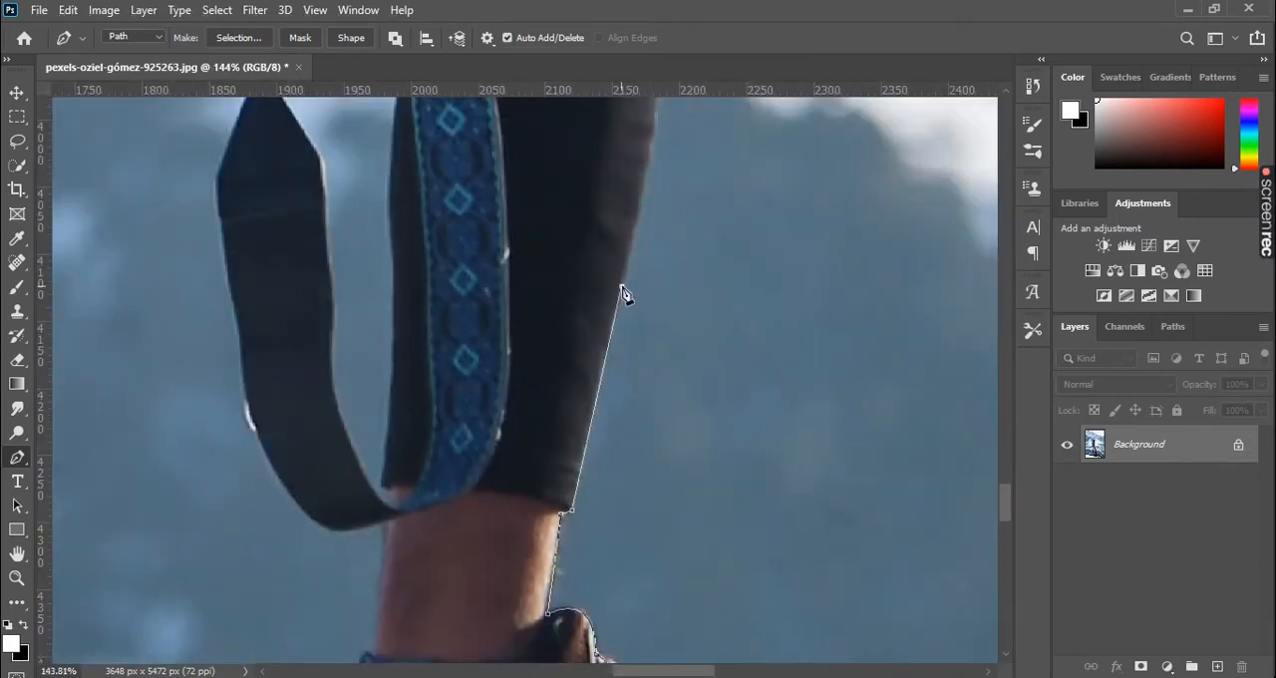
# - Trace the path up the front edge of the front leg's legging to the first fabric folds near the knee
pyautogui.click(623, 296)
pyautogui.scroll(5, 628, 309)
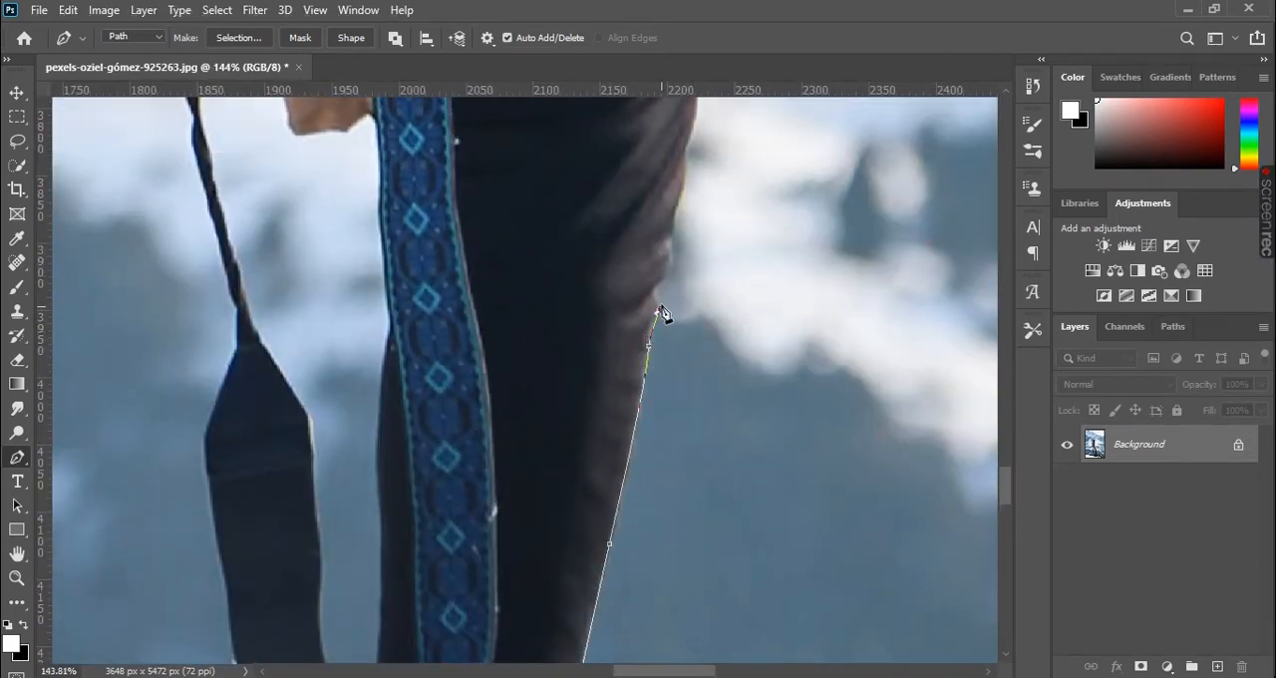
pyautogui.click(653, 291)
pyautogui.moveTo(683, 264); pyautogui.dragTo(645, 348)
# - Trace the path around the small fabric folds on the legging's front edge just below the knee
pyautogui.scroll(5, 645, 347)
pyautogui.click(605, 378)
pyautogui.moveTo(599, 308); pyautogui.dragTo(599, 300)
pyautogui.moveTo(636, 225); pyautogui.dragTo(619, 362)
pyautogui.moveTo(618, 353); pyautogui.dragTo(636, 344)
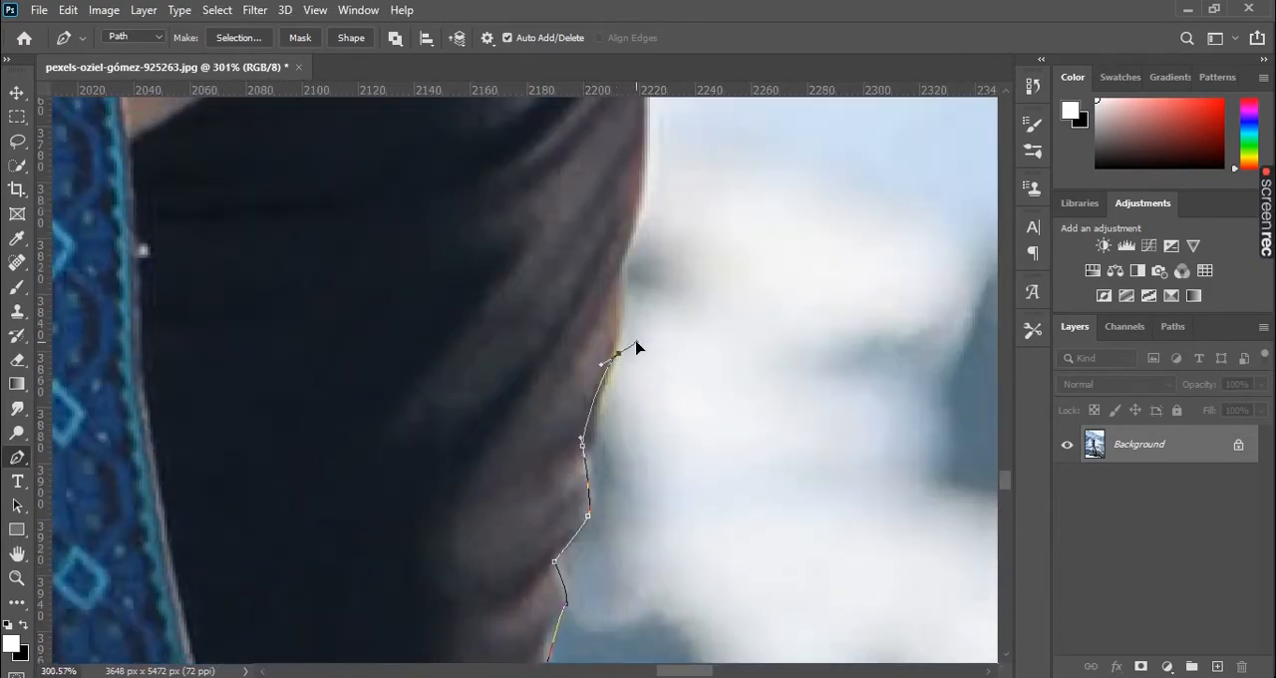
pyautogui.click(617, 271)
# - Trace the path up over the knee of the front legging to the hem of the shorts
pyautogui.scroll(4, 677, 299)
pyautogui.moveTo(644, 297); pyautogui.dragTo(622, 214)
pyautogui.keyDown('alt'); pyautogui.click(645, 298); pyautogui.keyUp('alt')
pyautogui.scroll(-1, 688, 262)
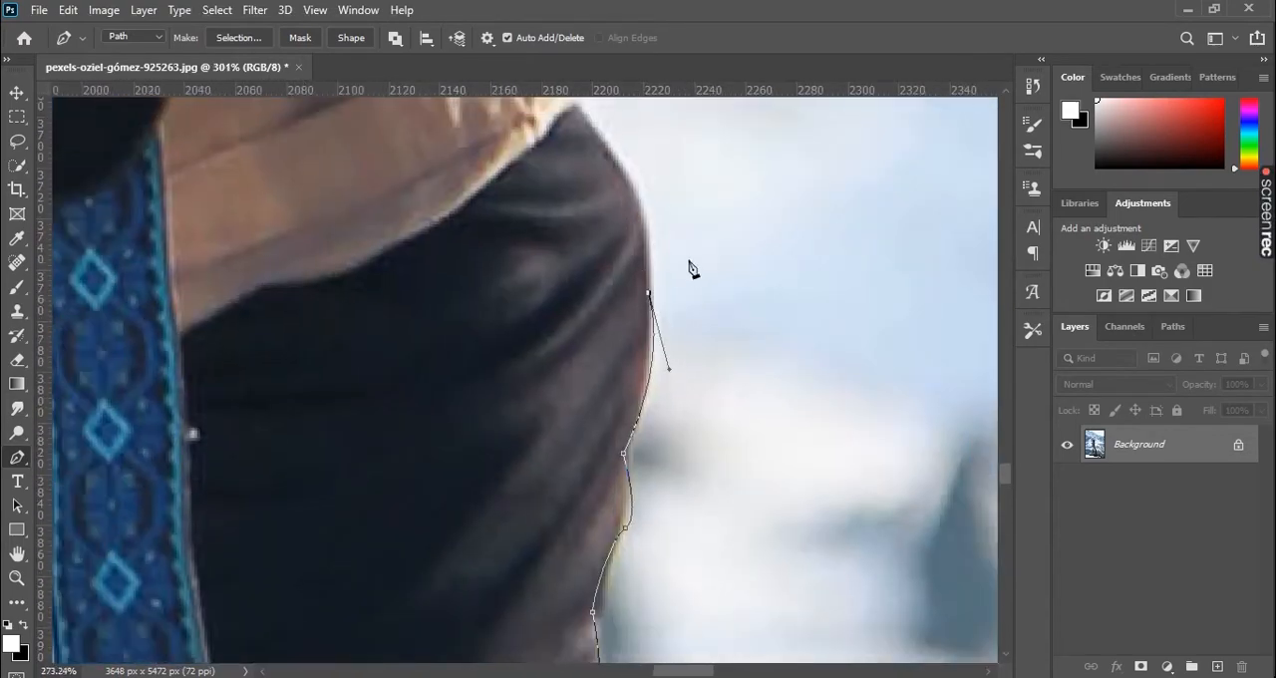
pyautogui.moveTo(689, 263); pyautogui.dragTo(710, 486)
pyautogui.moveTo(599, 323); pyautogui.dragTo(519, 235)
pyautogui.keyDown('alt'); pyautogui.click(599, 323); pyautogui.keyUp('alt')
pyautogui.scroll(-5, 648, 278)
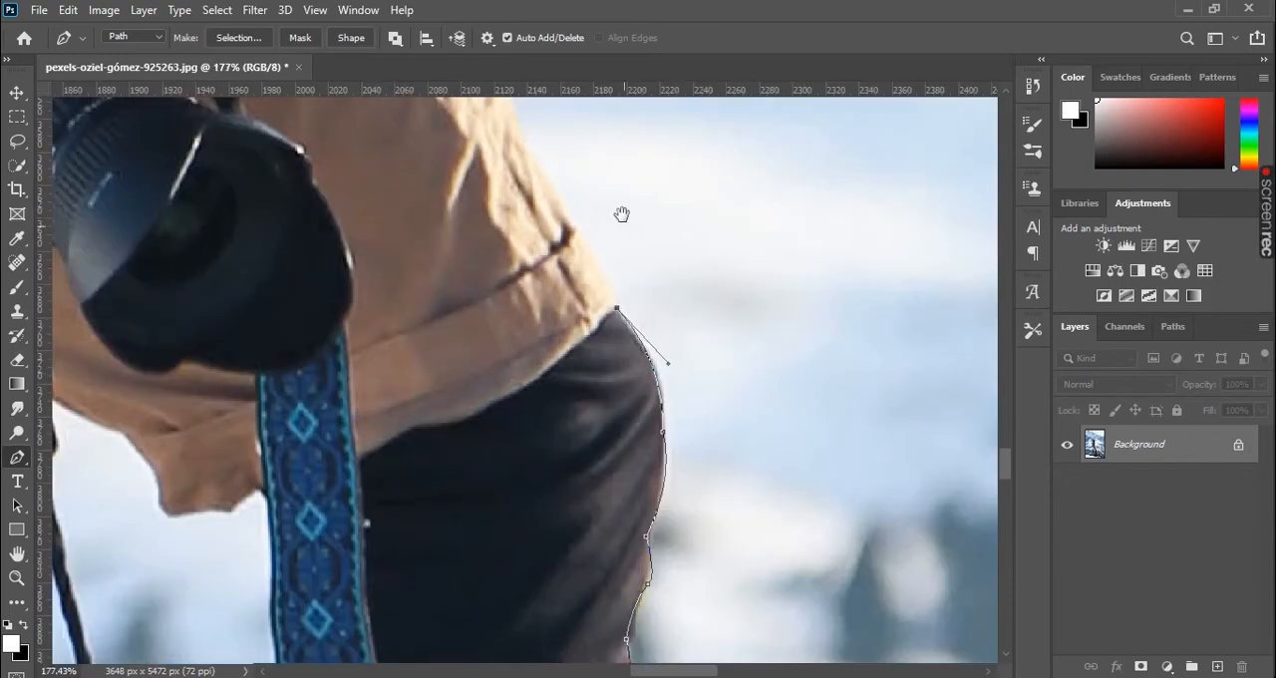
# - Trace the path from the shorts' hem up the lower front edge of the shorts to the small bump beside the hand
pyautogui.moveTo(613, 203); pyautogui.dragTo(678, 516)
pyautogui.moveTo(683, 608); pyautogui.dragTo(586, 443)
pyautogui.scroll(5, 586, 442)
pyautogui.moveTo(584, 285); pyautogui.dragTo(712, 555)
pyautogui.keyDown('alt'); pyautogui.click(584, 285); pyautogui.keyUp('alt')
pyautogui.click(590, 364)
pyautogui.moveTo(553, 255); pyautogui.dragTo(705, 512)
pyautogui.keyDown('alt'); pyautogui.click(553, 255); pyautogui.keyUp('alt')
pyautogui.moveTo(603, 366); pyautogui.dragTo(506, 313)
pyautogui.keyDown('alt'); pyautogui.click(603, 367); pyautogui.keyUp('alt')
pyautogui.moveTo(555, 270); pyautogui.dragTo(556, 244)
pyautogui.click(522, 244)
# - Continue the path along the shorts' front edge beside the hand, undoing the misplaced anchor and placing a new curved one lower down
pyautogui.moveTo(588, 228); pyautogui.dragTo(616, 536)
pyautogui.moveTo(464, 298); pyautogui.dragTo(415, 272)
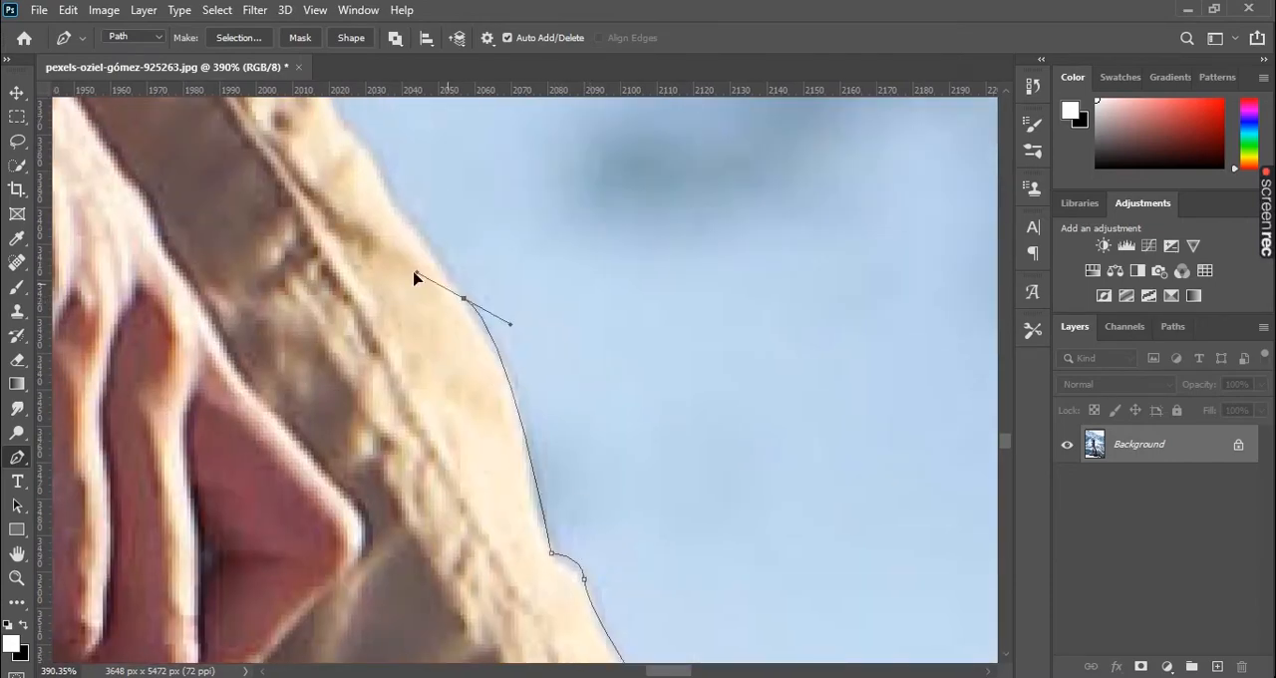
pyautogui.keyDown('alt'); pyautogui.click(463, 298); pyautogui.keyUp('alt')
pyautogui.moveTo(472, 193); pyautogui.dragTo(560, 354)
pyautogui.hotkey('ctrl', 'z')
pyautogui.moveTo(698, 630); pyautogui.dragTo(632, 376)
pyautogui.hotkey('ctrl', 'z')
pyautogui.moveTo(538, 323); pyautogui.dragTo(533, 239)
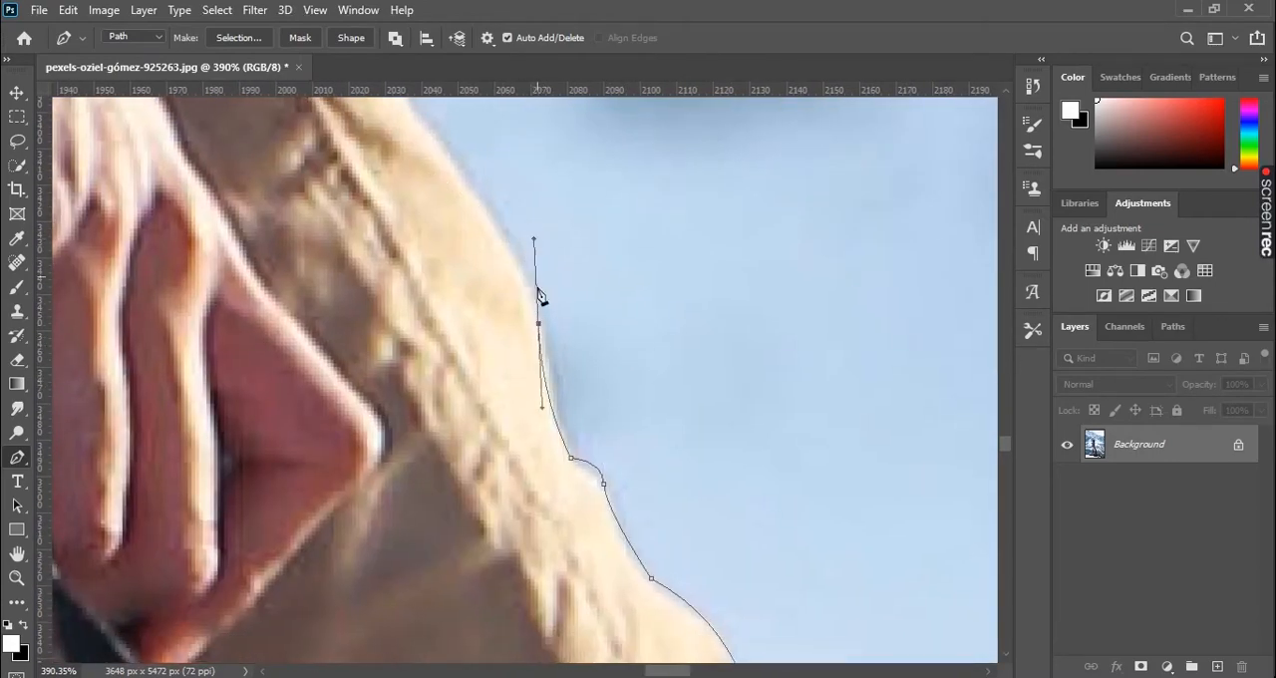
# - Trace the path up the upper front edge of the shorts to just below the pocket opening beside the wristbands
pyautogui.moveTo(462, 169); pyautogui.dragTo(394, 100)
pyautogui.moveTo(439, 150); pyautogui.dragTo(600, 469)
pyautogui.keyDown('alt'); pyautogui.click(623, 489); pyautogui.keyUp('alt')
pyautogui.moveTo(546, 361); pyautogui.dragTo(538, 340)
pyautogui.click(520, 340)
pyautogui.moveTo(540, 296); pyautogui.dragTo(637, 510)
pyautogui.moveTo(473, 300); pyautogui.dragTo(482, 248)
pyautogui.keyDown('alt'); pyautogui.click(473, 300); pyautogui.keyUp('alt')
pyautogui.moveTo(476, 163); pyautogui.dragTo(572, 328)
pyautogui.keyDown('alt'); pyautogui.click(569, 426); pyautogui.keyUp('alt')
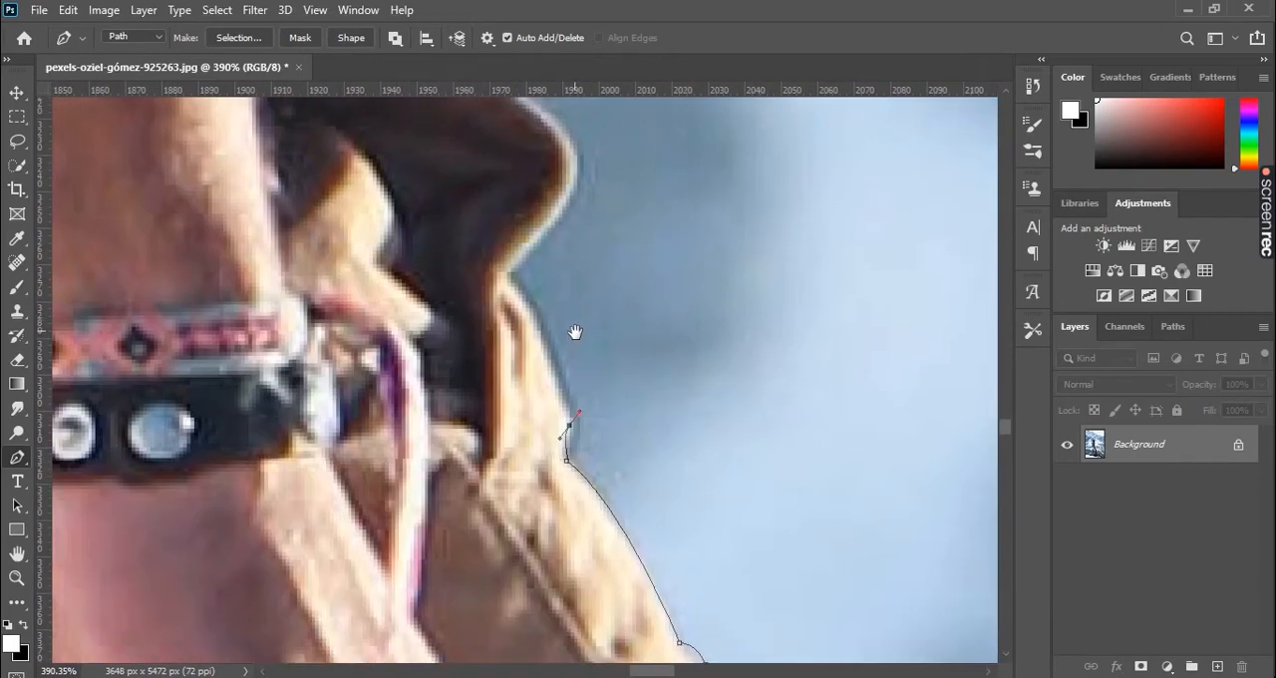
# - Trace the path around the protruding pocket flap of the shorts and back to the lower edge of the sweater
pyautogui.moveTo(508, 275); pyautogui.dragTo(474, 210)
pyautogui.keyDown('alt'); pyautogui.click(508, 275); pyautogui.keyUp('alt')
pyautogui.moveTo(563, 146); pyautogui.dragTo(549, 250)
pyautogui.keyDown('alt'); pyautogui.click(575, 290); pyautogui.keyUp('alt')
pyautogui.moveTo(446, 261); pyautogui.dragTo(570, 281)
pyautogui.moveTo(387, 191); pyautogui.dragTo(511, 351)
pyautogui.keyDown('alt'); pyautogui.click(496, 343); pyautogui.keyUp('alt')
# - Trace the path around the bulges at the lower front of the sweater beside the sleeve cuff
pyautogui.moveTo(482, 245); pyautogui.dragTo(537, 270)
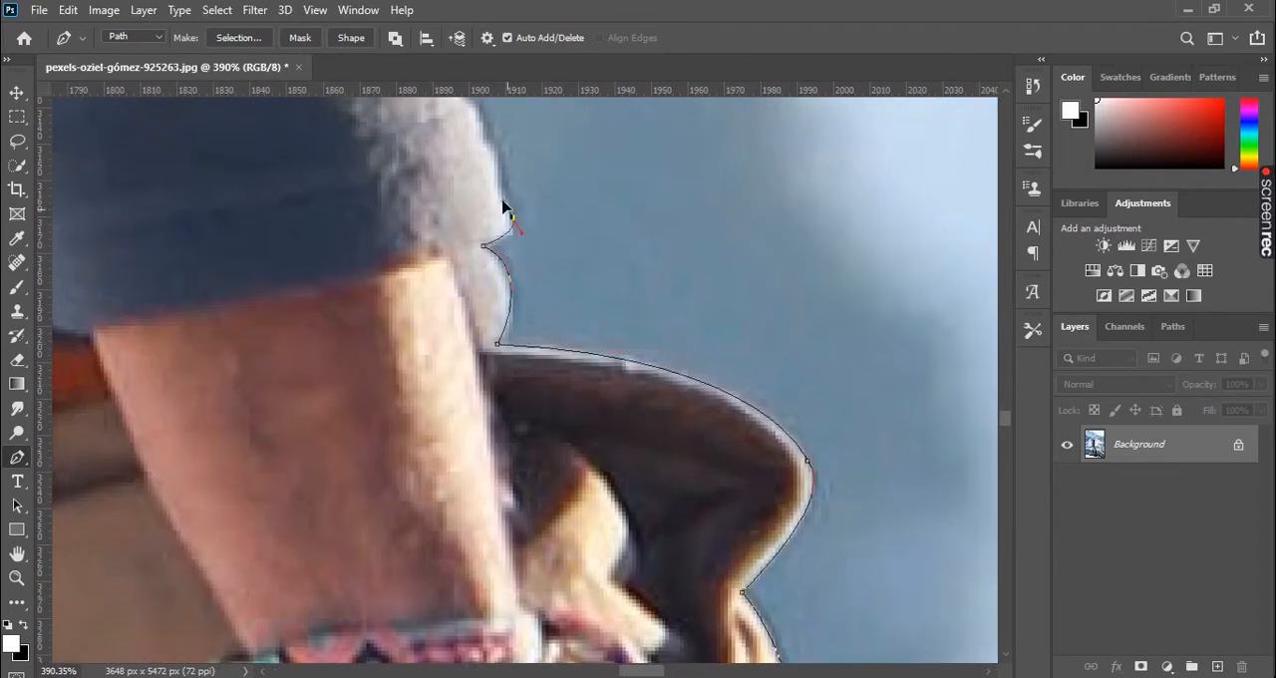
pyautogui.moveTo(506, 209); pyautogui.dragTo(508, 208)
pyautogui.scroll(-6, 568, 293)
pyautogui.moveTo(595, 335); pyautogui.dragTo(629, 469)
pyautogui.scroll(8, 591, 383)
pyautogui.moveTo(496, 335); pyautogui.dragTo(502, 315)
pyautogui.keyDown('alt'); pyautogui.click(496, 335); pyautogui.keyUp('alt')
pyautogui.moveTo(466, 273); pyautogui.dragTo(438, 239)
pyautogui.keyDown('alt'); pyautogui.click(465, 273); pyautogui.keyUp('alt')
pyautogui.moveTo(450, 153); pyautogui.dragTo(464, 130)
pyautogui.keyDown('alt'); pyautogui.click(451, 154); pyautogui.keyUp('alt')
# - Continue the path up the front edge of the sweater alongside the forearm
pyautogui.scroll(-1, 534, 269)
pyautogui.moveTo(544, 275); pyautogui.dragTo(608, 576)
pyautogui.moveTo(571, 248); pyautogui.dragTo(552, 133)
pyautogui.keyDown('alt'); pyautogui.click(572, 248); pyautogui.keyUp('alt')
pyautogui.scroll(-5, 658, 298)
pyautogui.moveTo(667, 298); pyautogui.dragTo(667, 532)
pyautogui.moveTo(558, 327); pyautogui.dragTo(620, 353)
pyautogui.keyDown('alt'); pyautogui.click(558, 327); pyautogui.keyUp('alt')
pyautogui.moveTo(591, 336); pyautogui.dragTo(577, 318)
pyautogui.keyDown('alt'); pyautogui.click(591, 336); pyautogui.keyUp('alt')
# - Trace the last stretch of the sweater's front edge beside the wrinkled sleeve and close the path at its starting anchor
pyautogui.moveTo(612, 267); pyautogui.dragTo(642, 385)
pyautogui.moveTo(565, 338); pyautogui.dragTo(603, 447)
pyautogui.keyDown('alt'); pyautogui.click(565, 338); pyautogui.keyUp('alt')
pyautogui.moveTo(601, 324); pyautogui.dragTo(612, 297)
pyautogui.keyDown('alt'); pyautogui.click(602, 324); pyautogui.keyUp('alt')
pyautogui.click(627, 315)
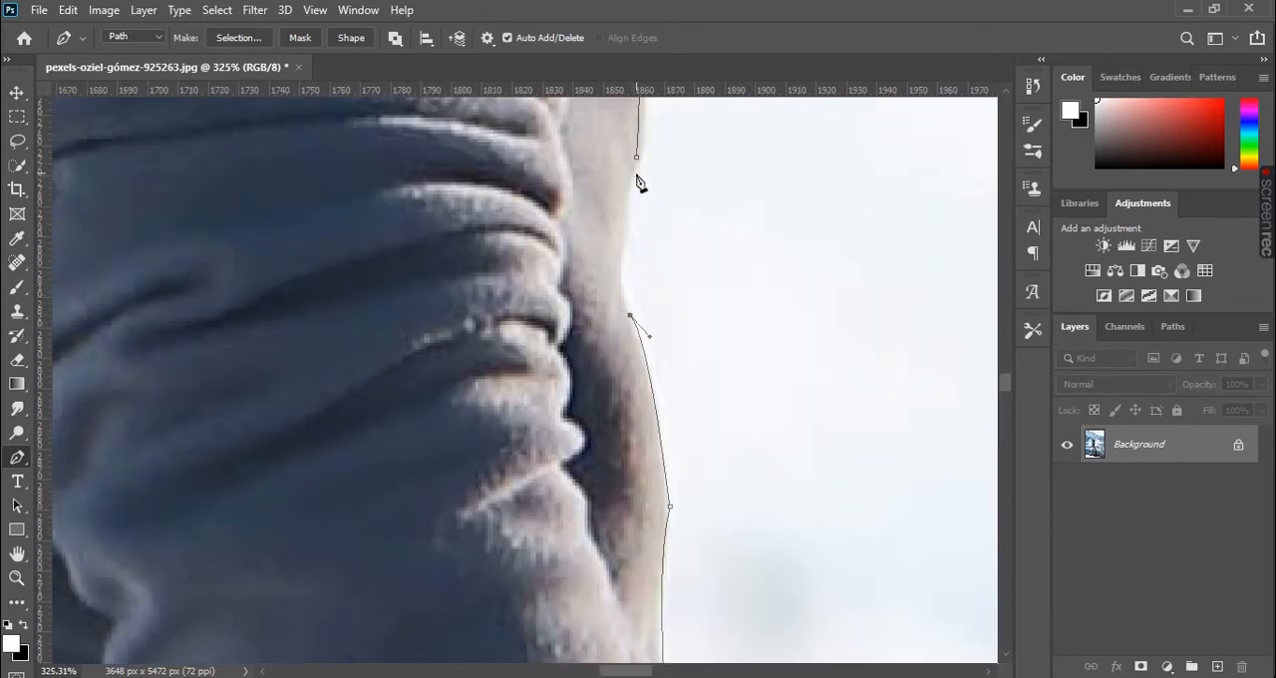
pyautogui.moveTo(627, 228); pyautogui.dragTo(643, 178)
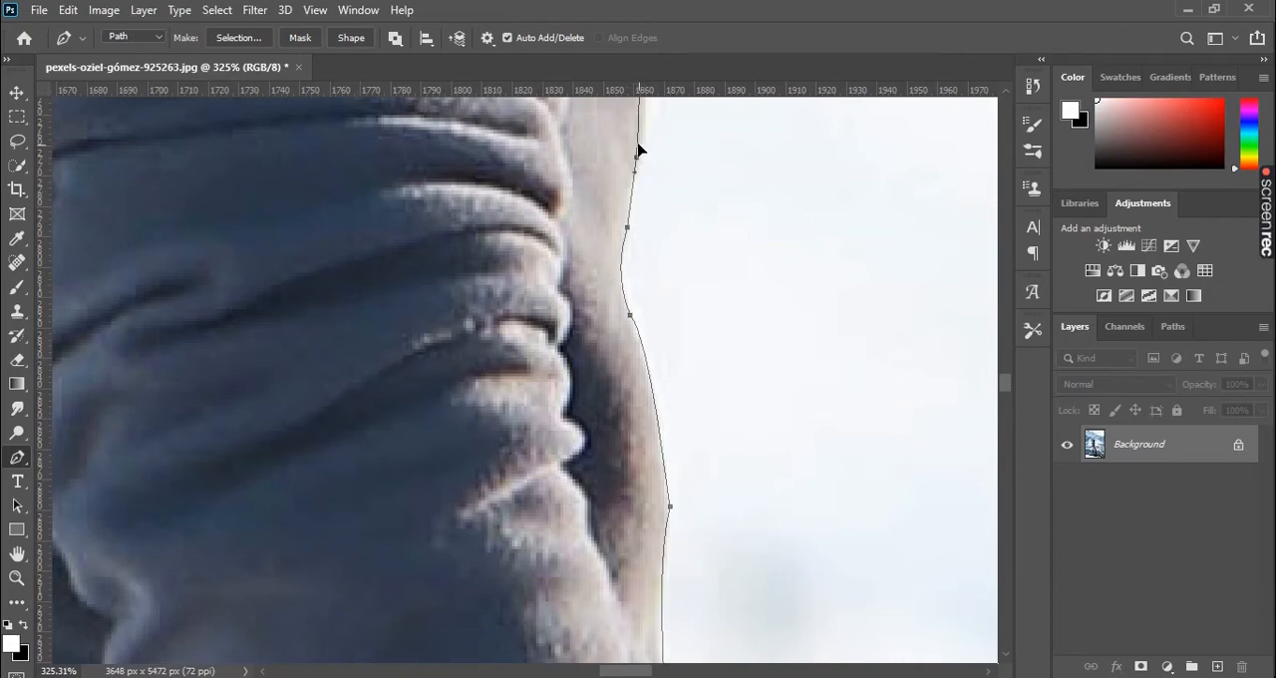
# - Check the closed outline from the sweater down to the shoes and convert the path into a selection
pyautogui.scroll(-6, 650, 271)
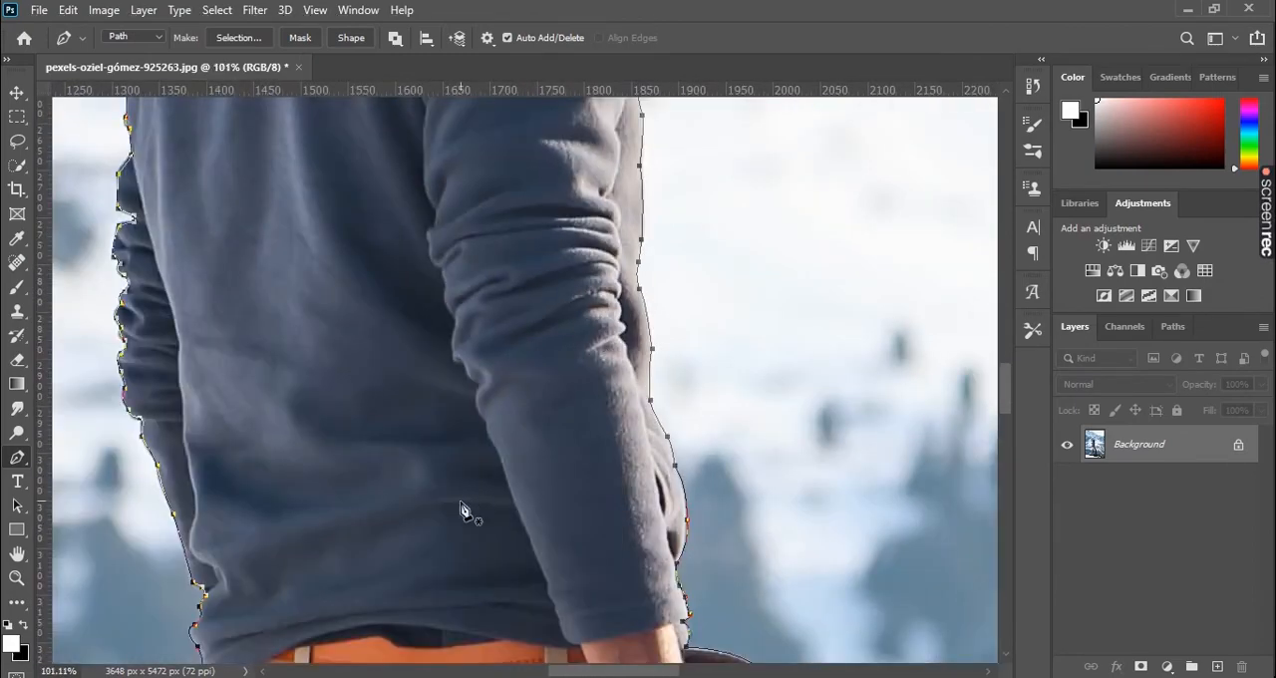
pyautogui.moveTo(462, 507); pyautogui.dragTo(458, 207)
pyautogui.moveTo(552, 519); pyautogui.dragTo(479, 271)
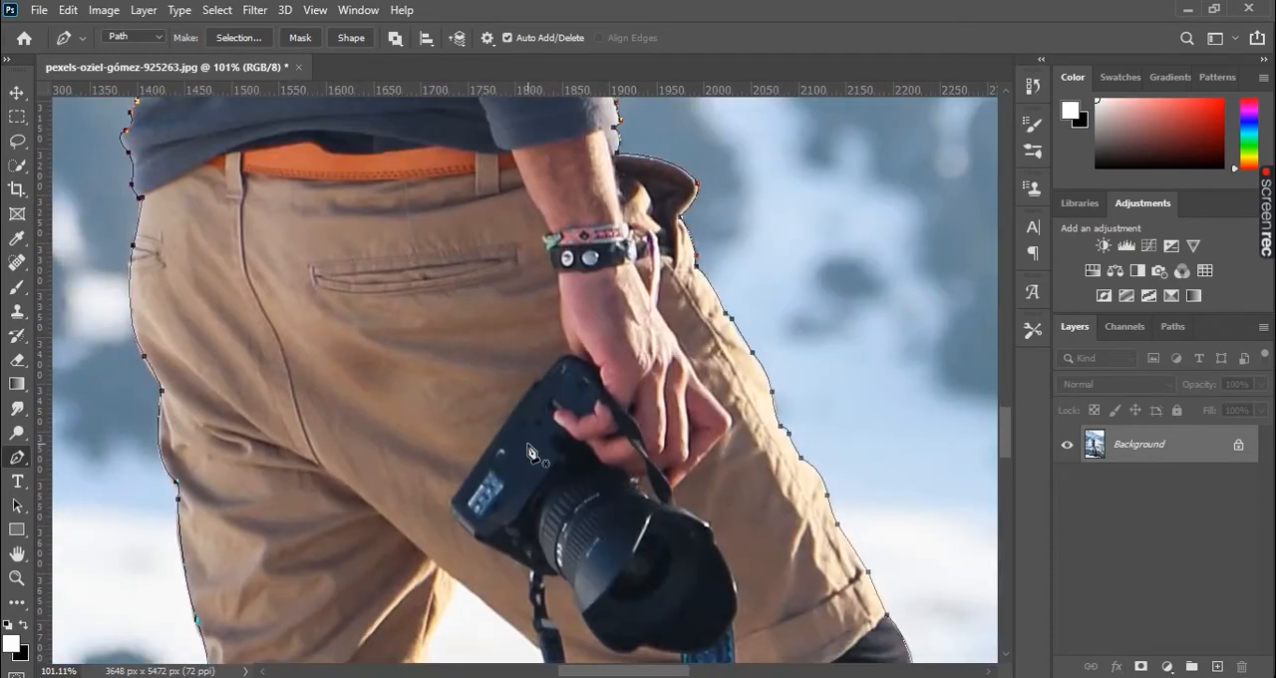
pyautogui.moveTo(577, 590); pyautogui.dragTo(522, 406)
pyautogui.moveTo(545, 489); pyautogui.dragTo(491, 235)
pyautogui.moveTo(524, 423); pyautogui.dragTo(555, 113)
pyautogui.moveTo(564, 484); pyautogui.dragTo(544, 301)
pyautogui.scroll(-3, 574, 377)
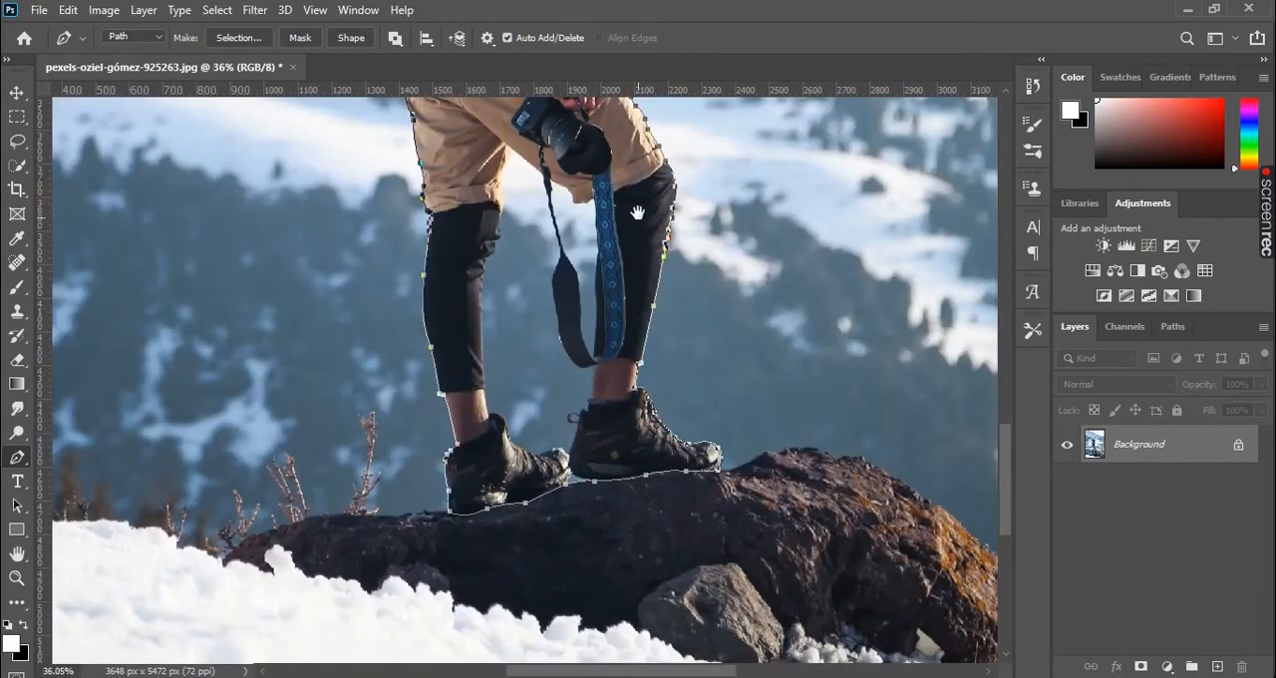
pyautogui.hotkey('ctrl', 'Return')
# - Copy the selected man onto a new layer and hide the Background layer
pyautogui.scroll(-4, 573, 377)
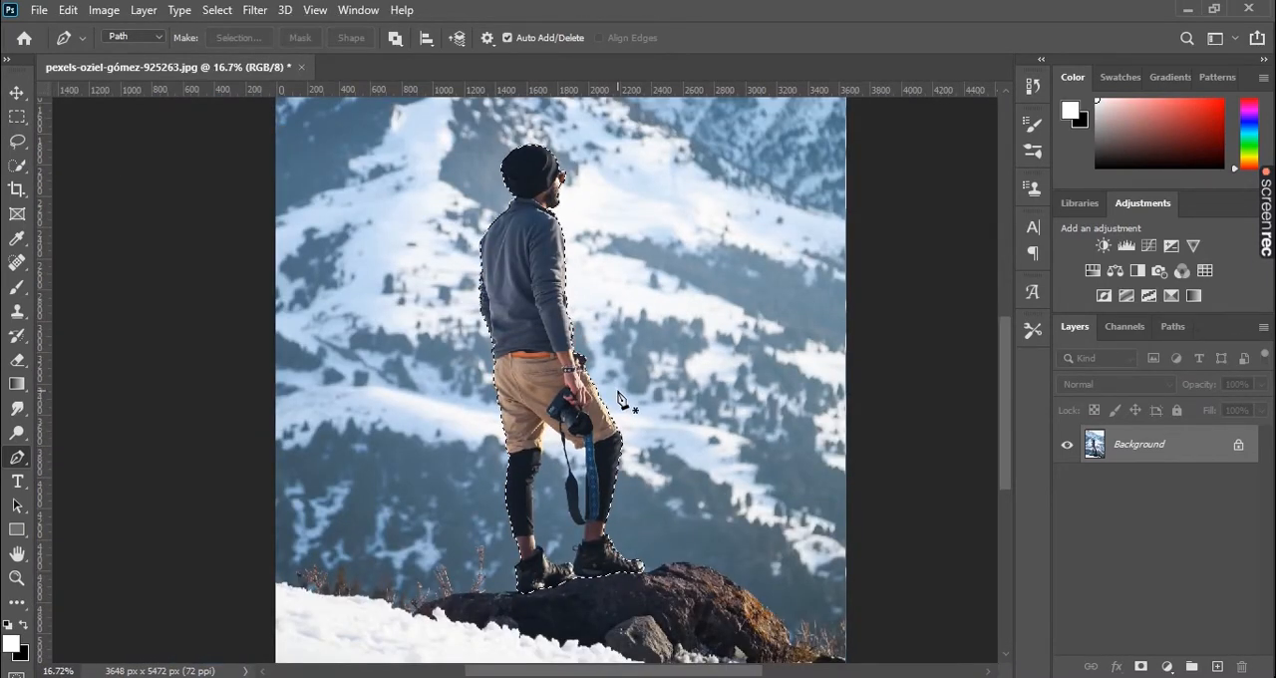
pyautogui.scroll(3, 568, 476)
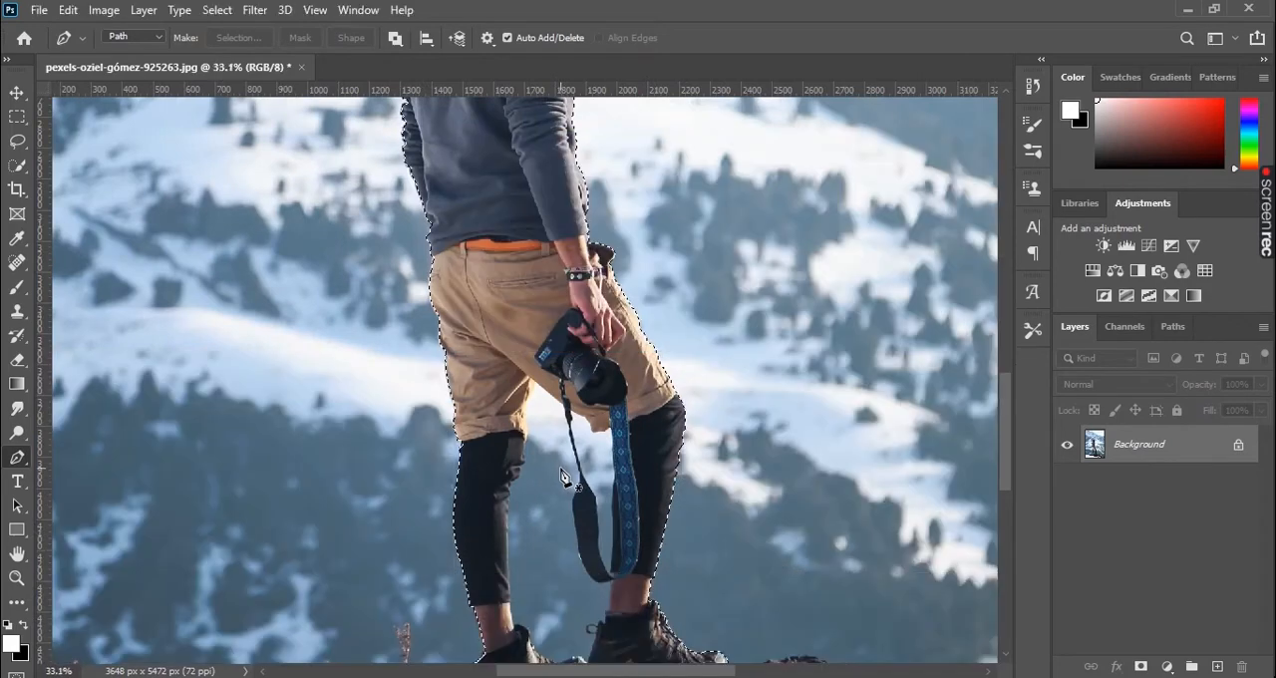
pyautogui.scroll(-3, 678, 442)
pyautogui.scroll(-2, 681, 440)
pyautogui.scroll(2, 681, 439)
pyautogui.moveTo(747, 307); pyautogui.dragTo(704, 354)
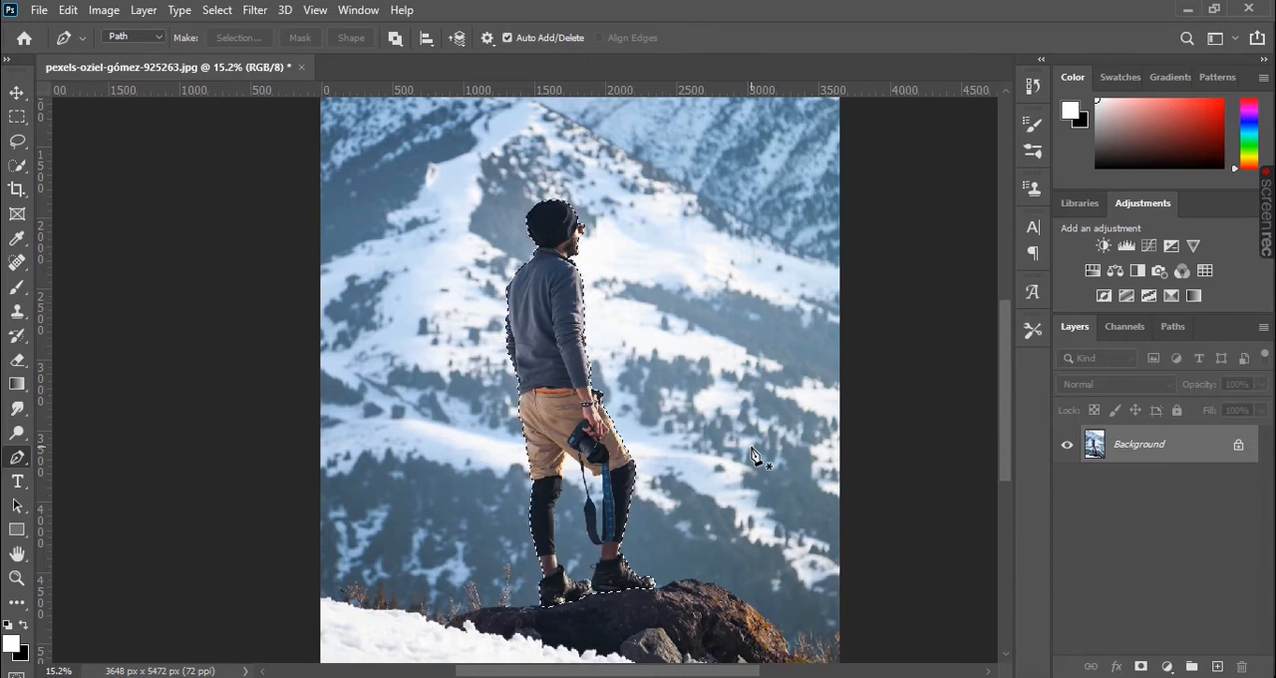
pyautogui.hotkey('ctrl', 'j')
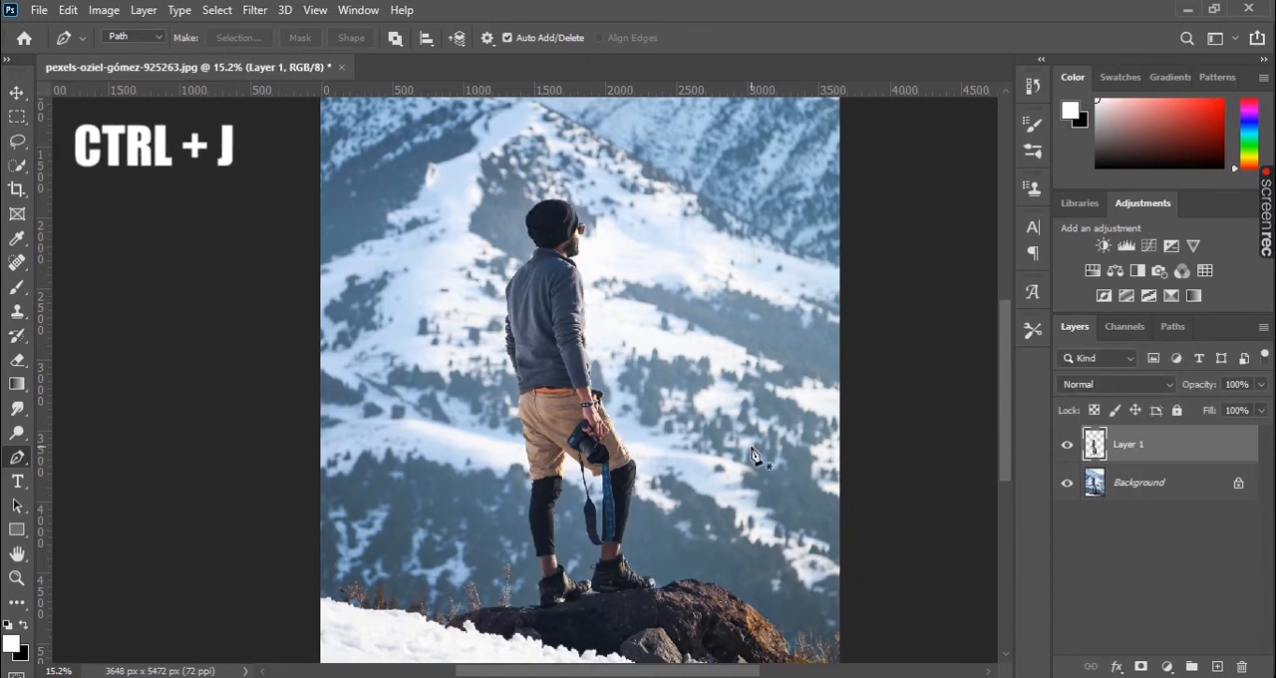
pyautogui.click(1069, 482)
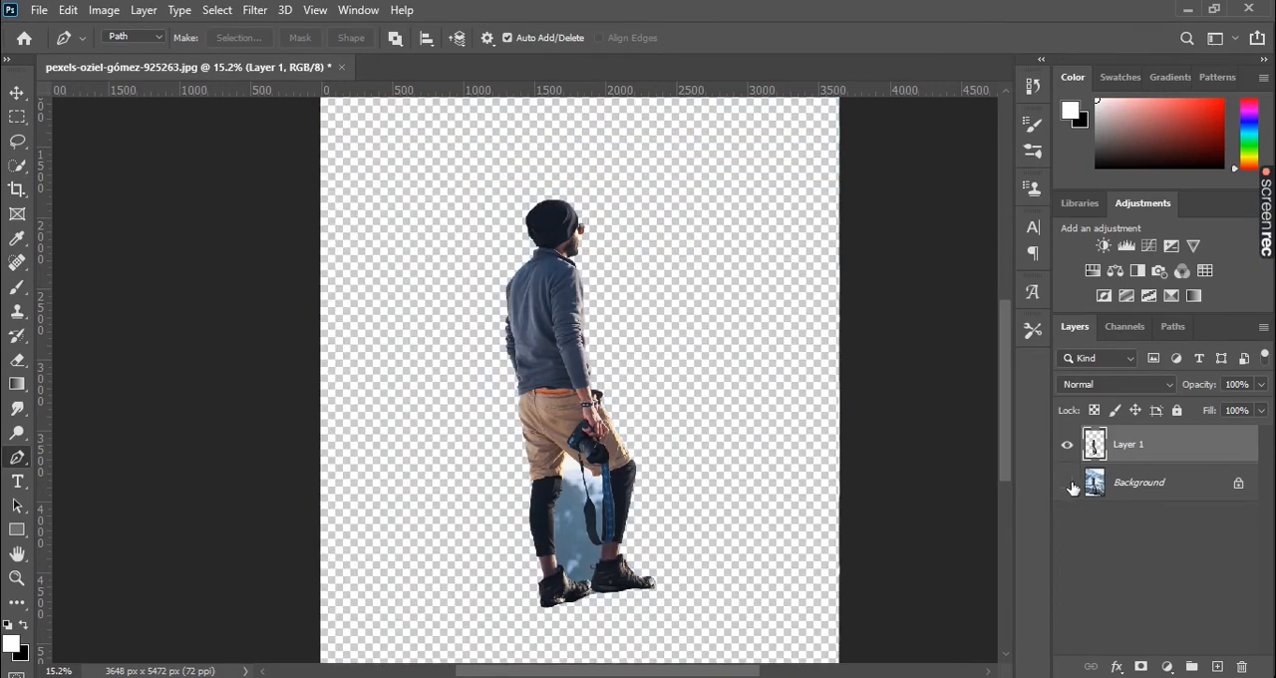
# - Inspect the cut-out man on the transparent canvas, focusing on the area between the legs
pyautogui.moveTo(659, 296); pyautogui.dragTo(569, 432)
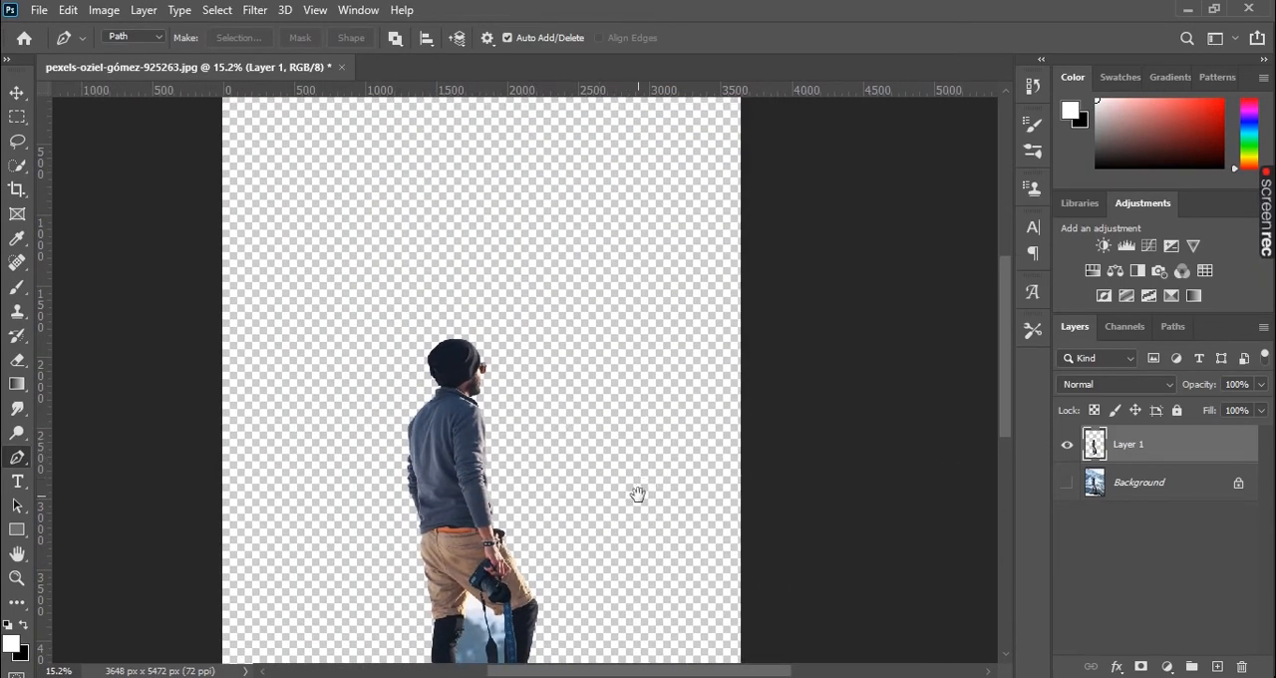
pyautogui.moveTo(631, 529); pyautogui.dragTo(628, 435)
pyautogui.scroll(-4, 621, 469)
pyautogui.scroll(3, 618, 469)
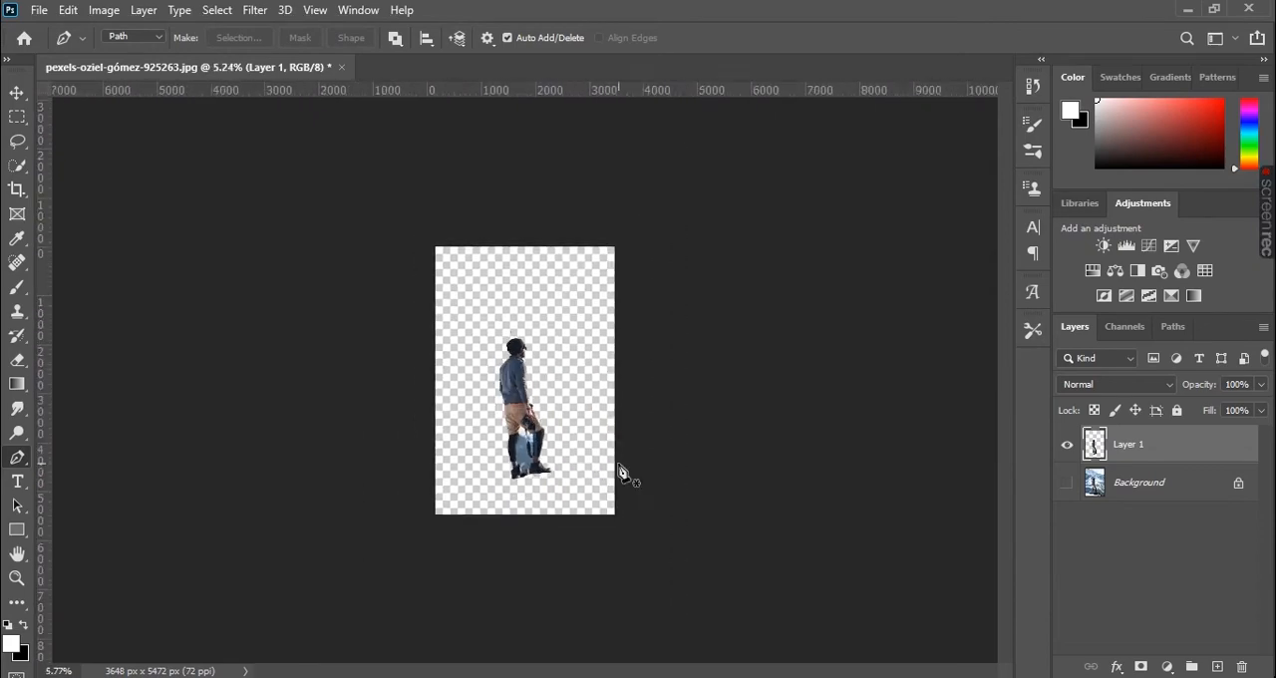
pyautogui.scroll(3, 619, 470)
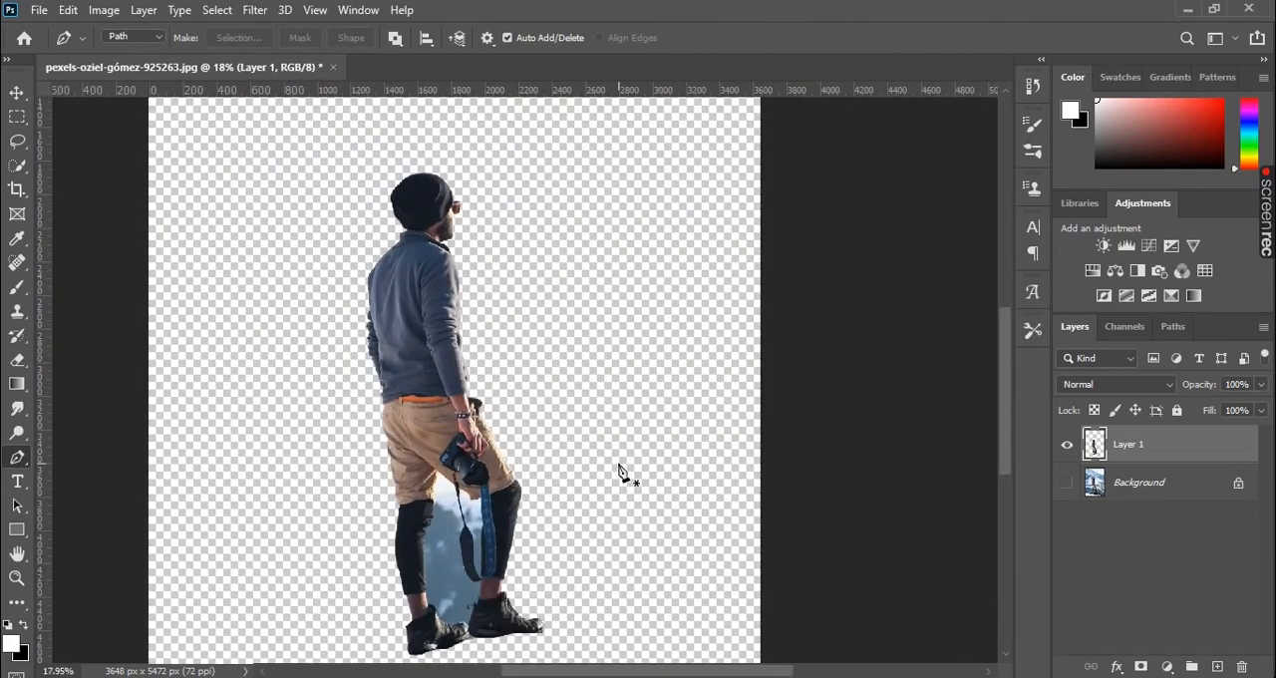
pyautogui.scroll(-1, 619, 472)
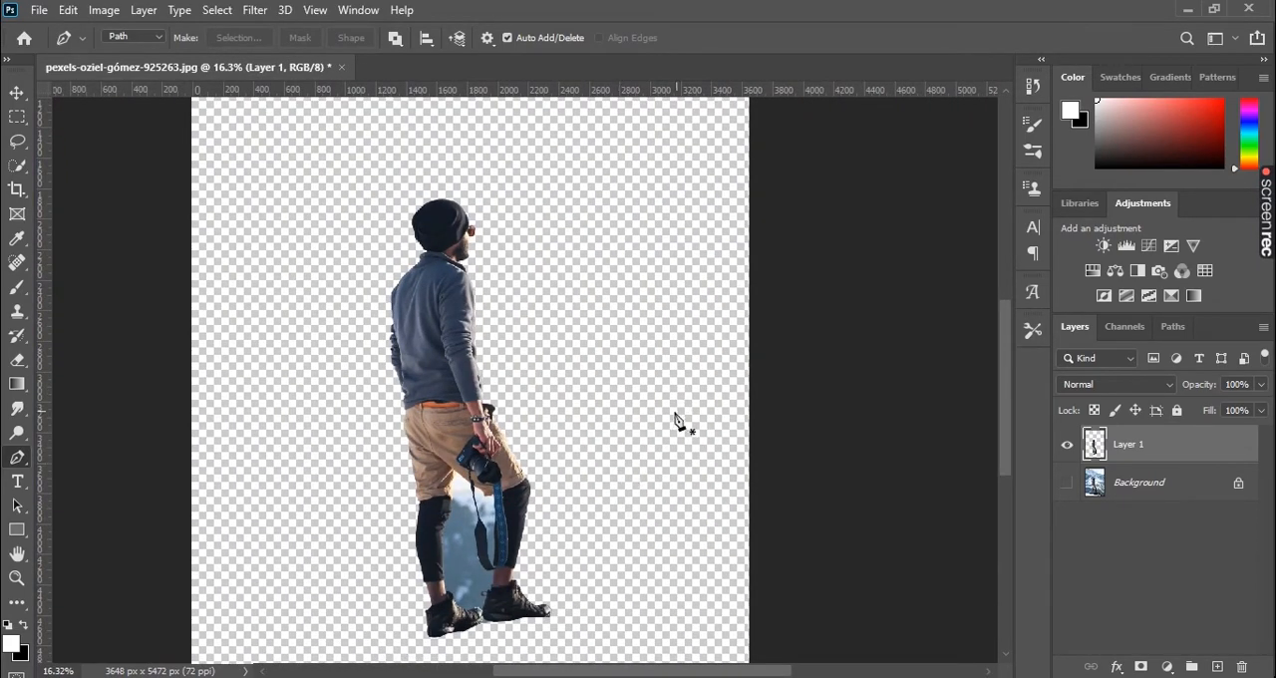
pyautogui.moveTo(588, 350); pyautogui.dragTo(599, 366)
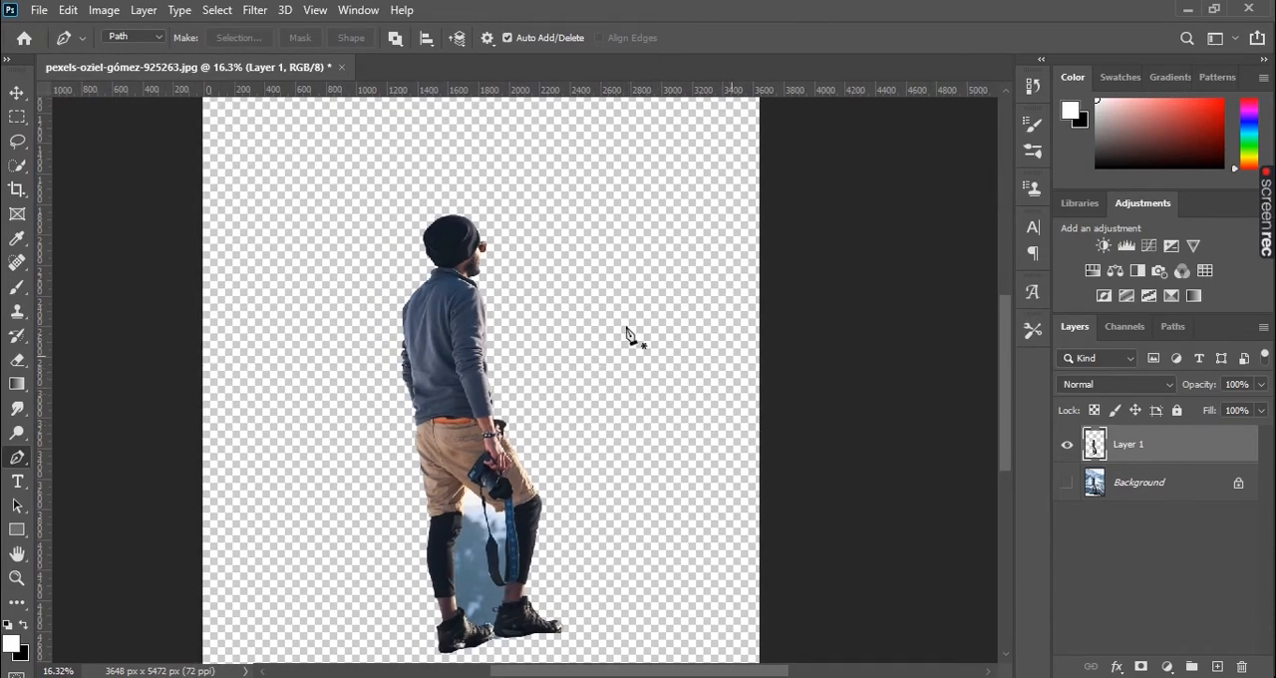
pyautogui.scroll(-1, 486, 548)
pyautogui.scroll(3, 486, 548)
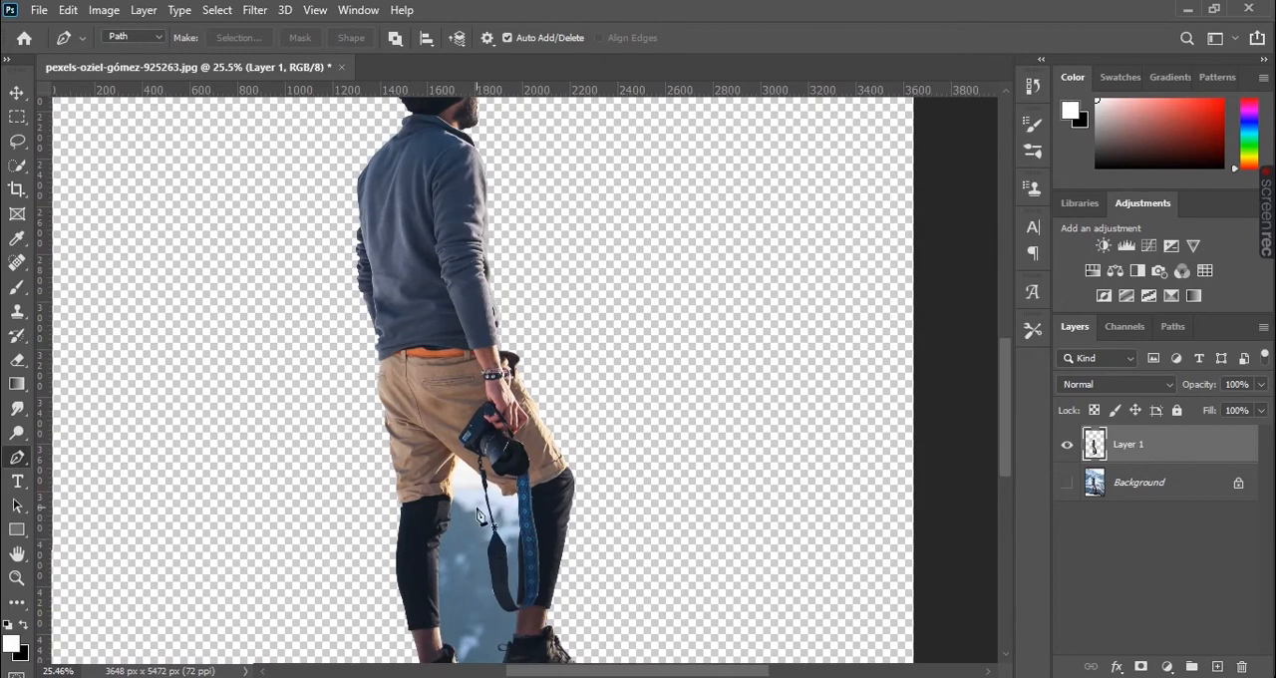
pyautogui.moveTo(536, 478); pyautogui.dragTo(590, 313)
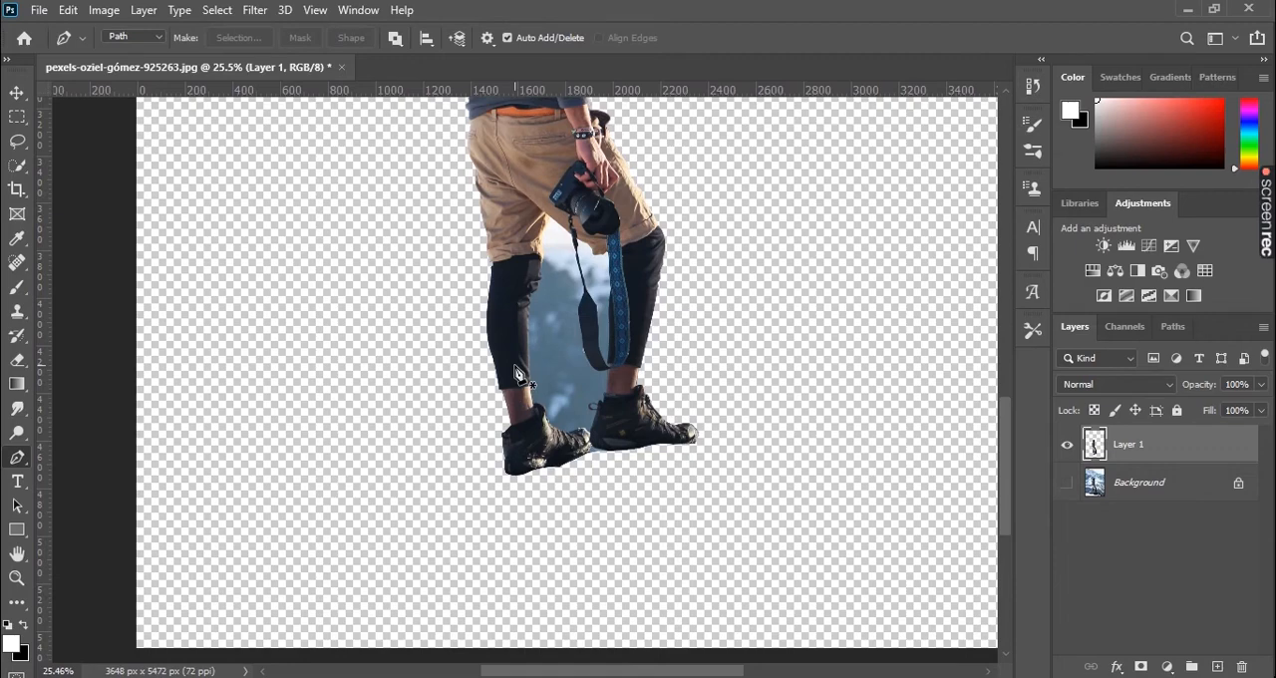
pyautogui.scroll(4, 554, 335)
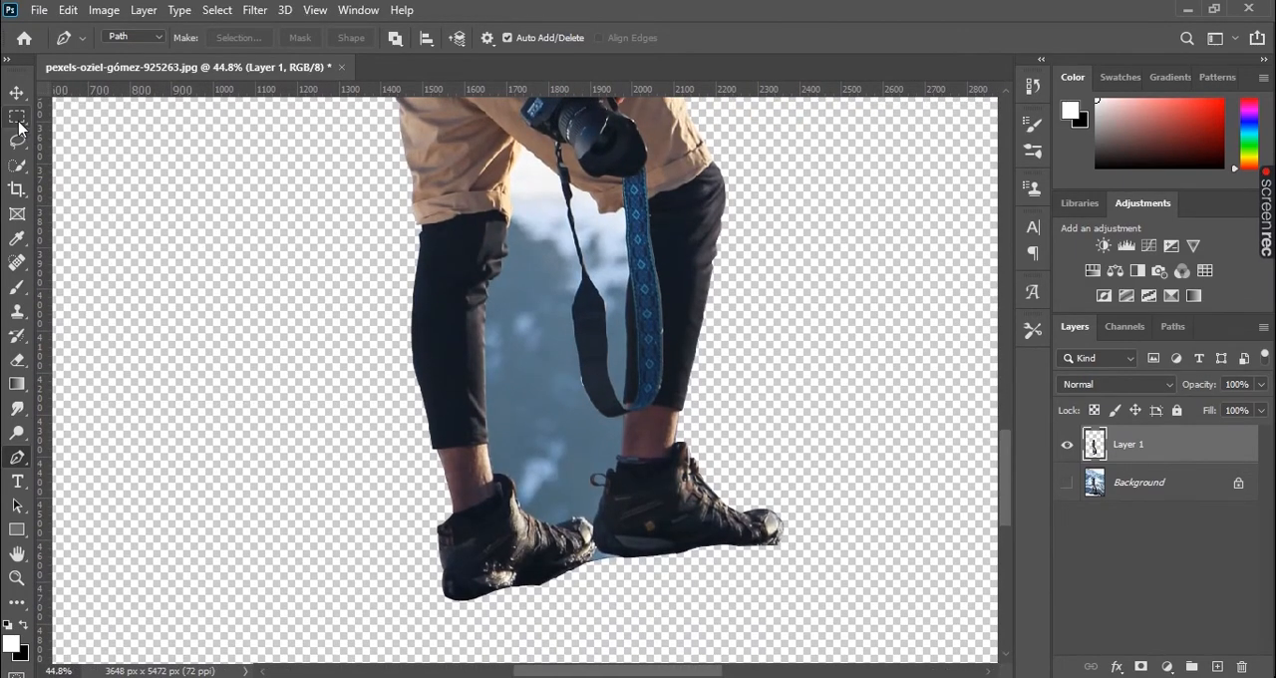
# - Select the leftover background between the legs with the Quick Selection tool
pyautogui.click(19, 122)
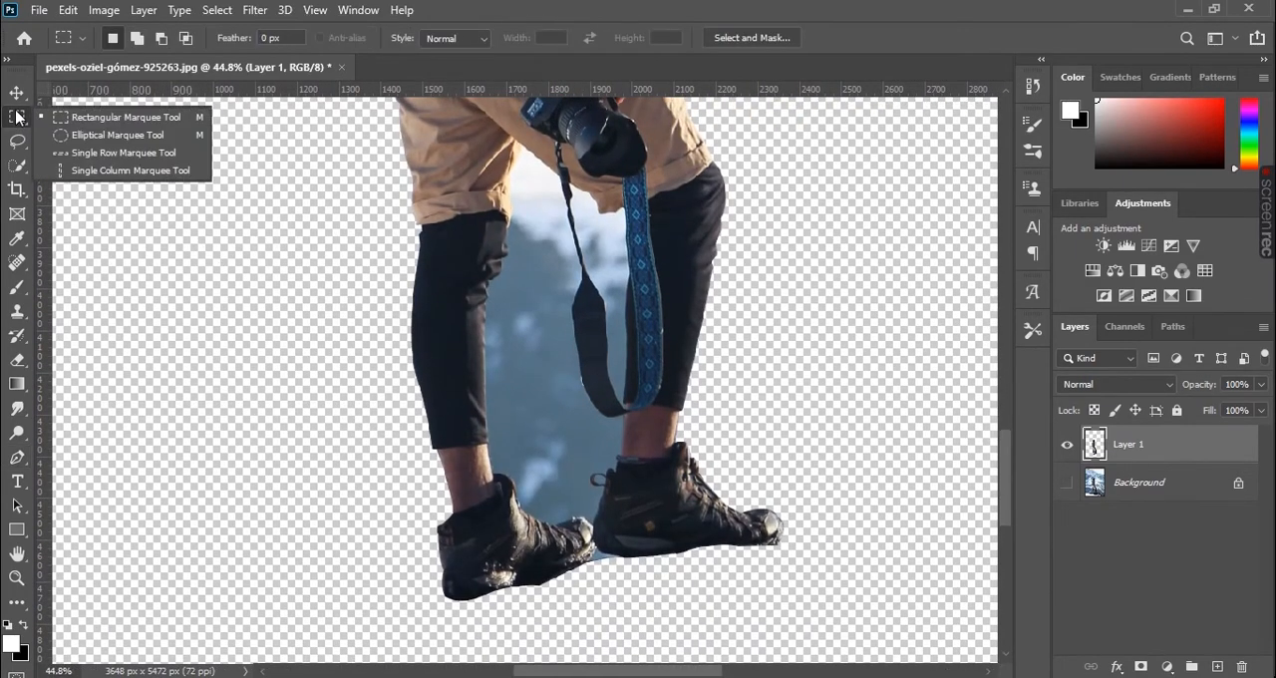
pyautogui.click(18, 164)
pyautogui.click(103, 181)
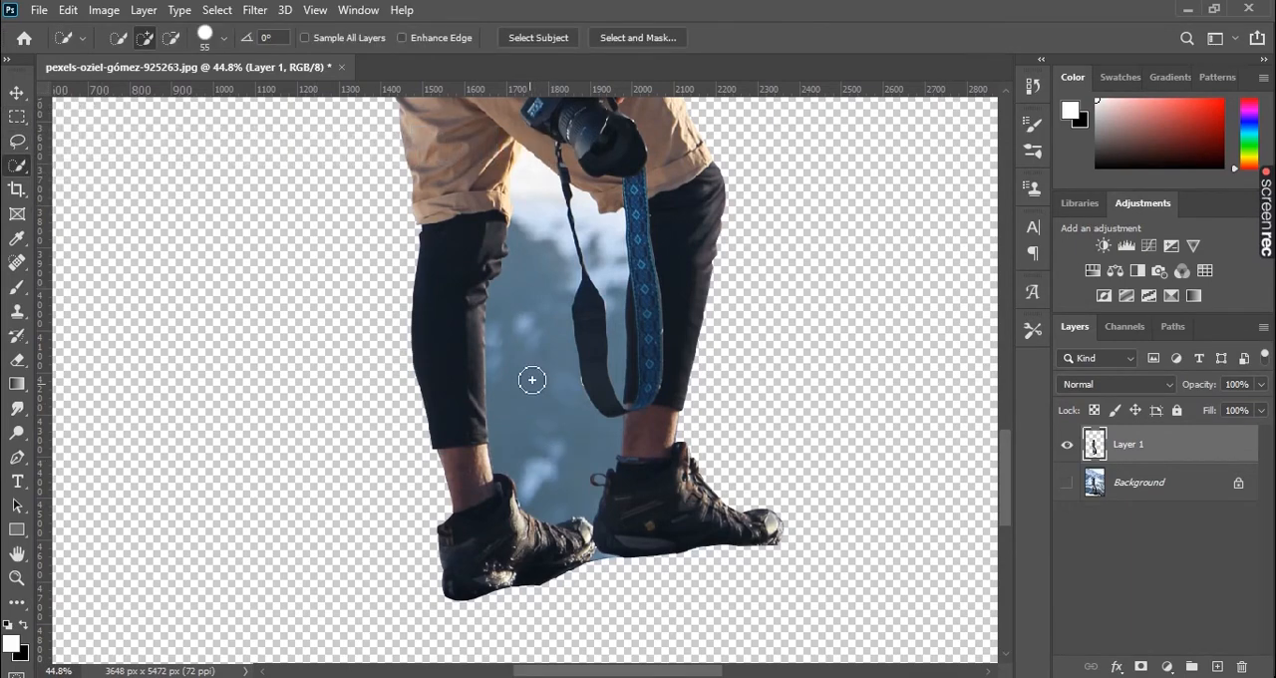
pyautogui.moveTo(592, 396); pyautogui.dragTo(617, 419)
pyautogui.press('space')
pyautogui.moveTo(558, 306); pyautogui.dragTo(549, 345)
pyautogui.moveTo(527, 248)
pyautogui.mouseDown()
pyautogui.moveTo(572, 365)
pyautogui.moveTo(590, 293)
pyautogui.moveTo(580, 253)
pyautogui.moveTo(616, 351)
pyautogui.moveTo(612, 379)
pyautogui.moveTo(661, 401)
pyautogui.moveTo(673, 313)
pyautogui.mouseUp()
pyautogui.moveTo(724, 205); pyautogui.dragTo(666, 436)
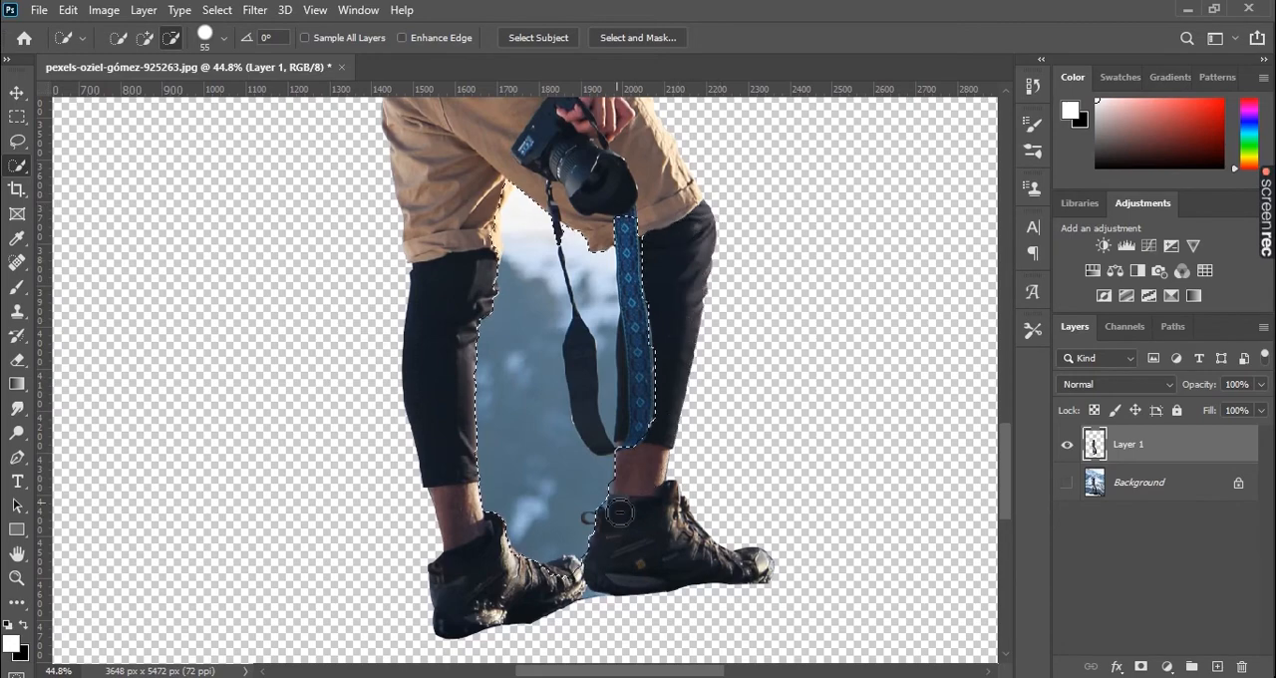
# - Refine the selection around the front shoe, ankle and camera strap so that it covers only the background between the legs
pyautogui.scroll(5, 619, 512)
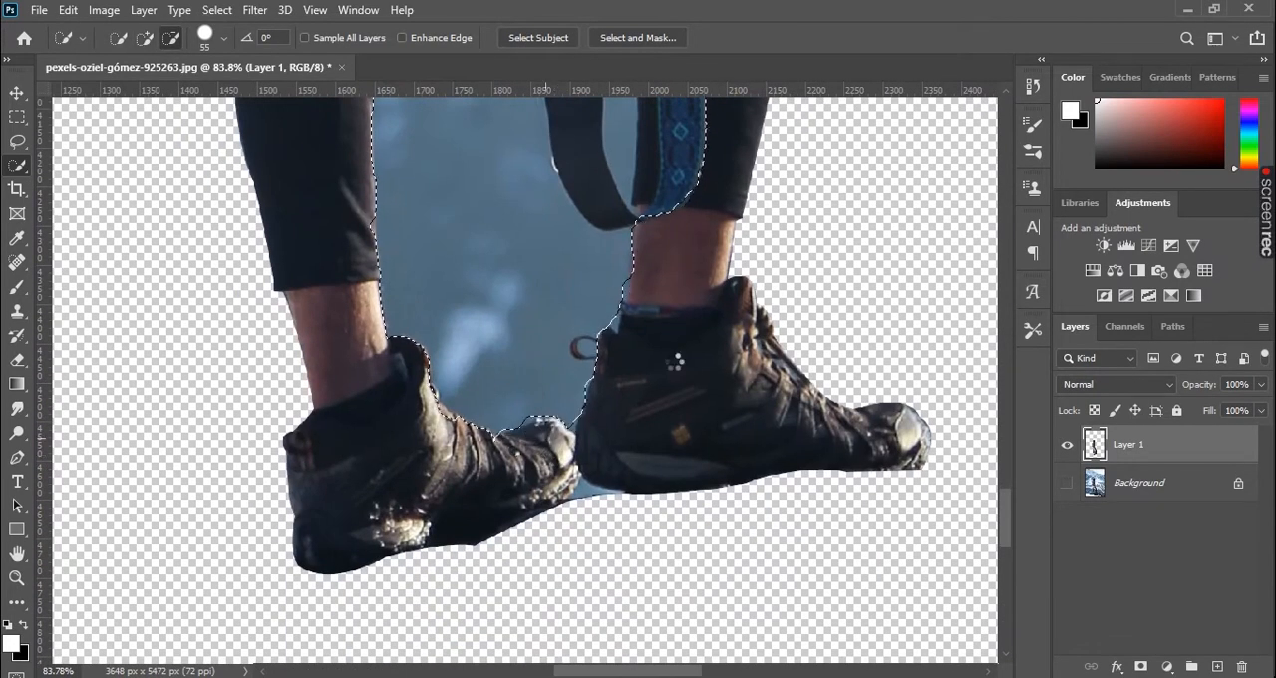
pyautogui.scroll(3, 675, 358)
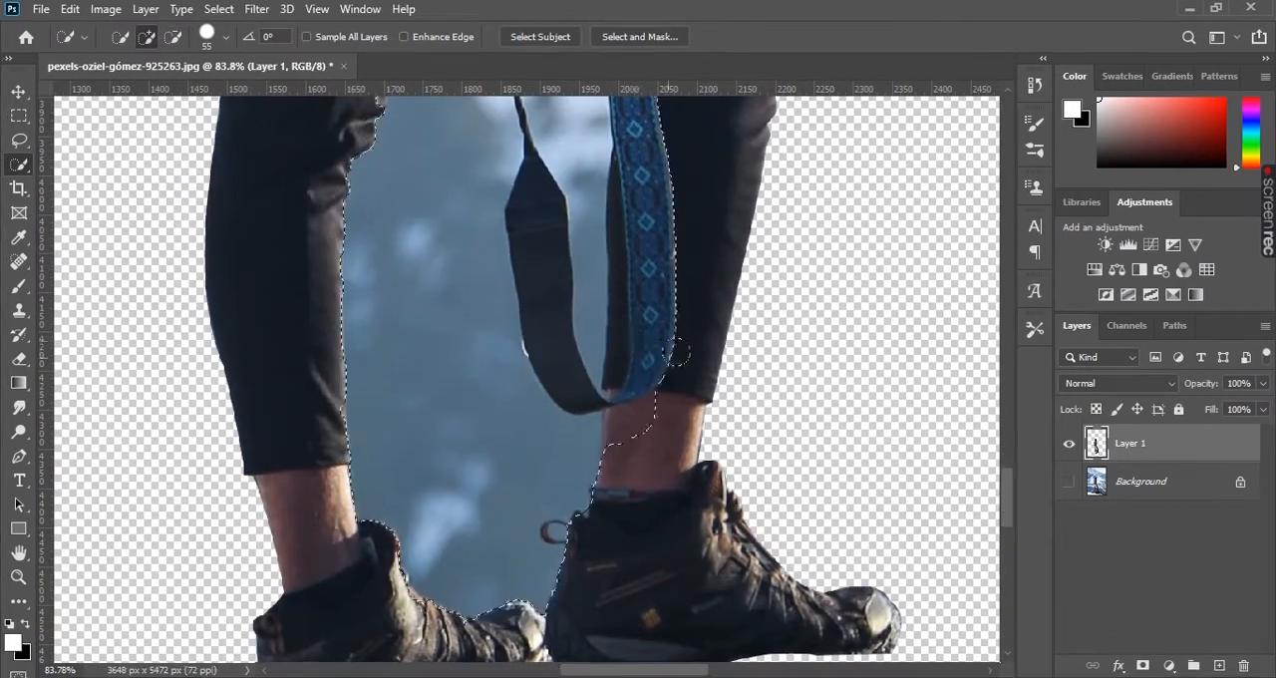
pyautogui.scroll(2, 675, 358)
pyautogui.moveTo(621, 470)
pyautogui.mouseDown()
pyautogui.moveTo(674, 200)
pyautogui.moveTo(652, 373)
pyautogui.moveTo(665, 269)
pyautogui.mouseUp()
pyautogui.moveTo(538, 370); pyautogui.dragTo(530, 331)
pyautogui.keyDown('alt'); pyautogui.click(621, 480); pyautogui.keyUp('alt')
pyautogui.moveTo(497, 247); pyautogui.dragTo(527, 359)
# - Refine the selection along the thin cord of the camera strap with an 8 px brush, undoing one misplaced stroke
pyautogui.keyDown('alt'); pyautogui.rightClick(527, 359); pyautogui.keyUp('alt')
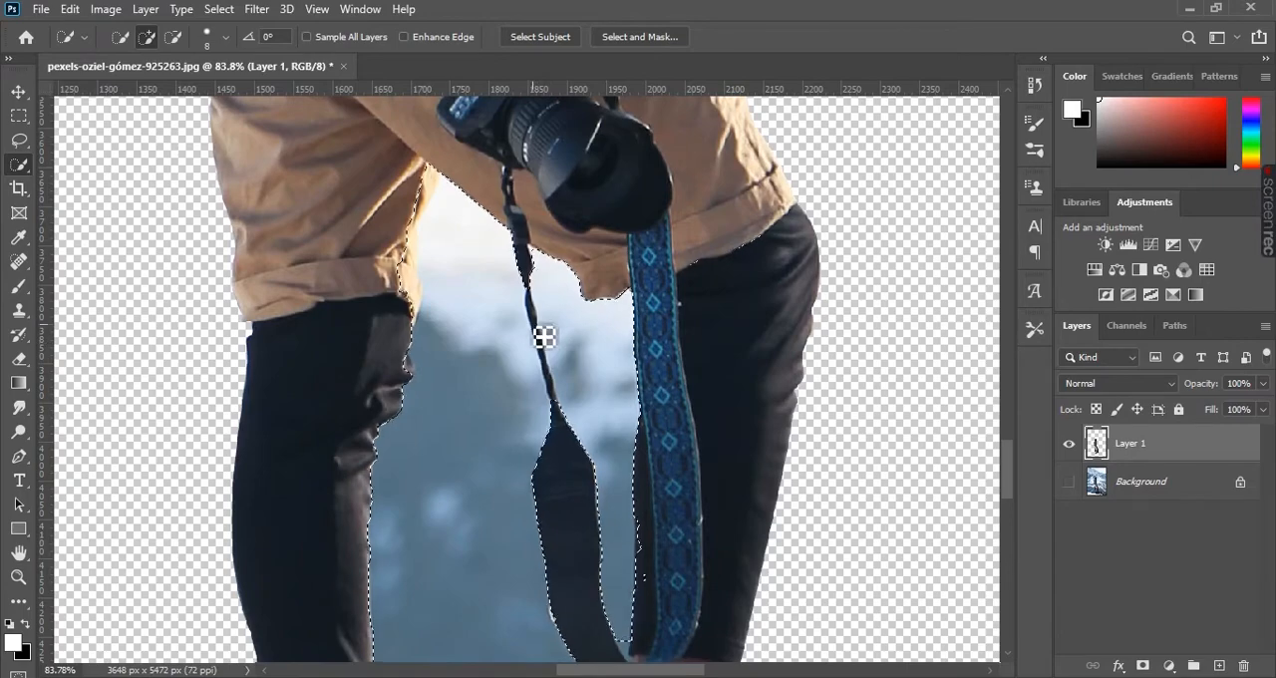
pyautogui.scroll(5, 543, 289)
pyautogui.moveTo(504, 307); pyautogui.dragTo(559, 501)
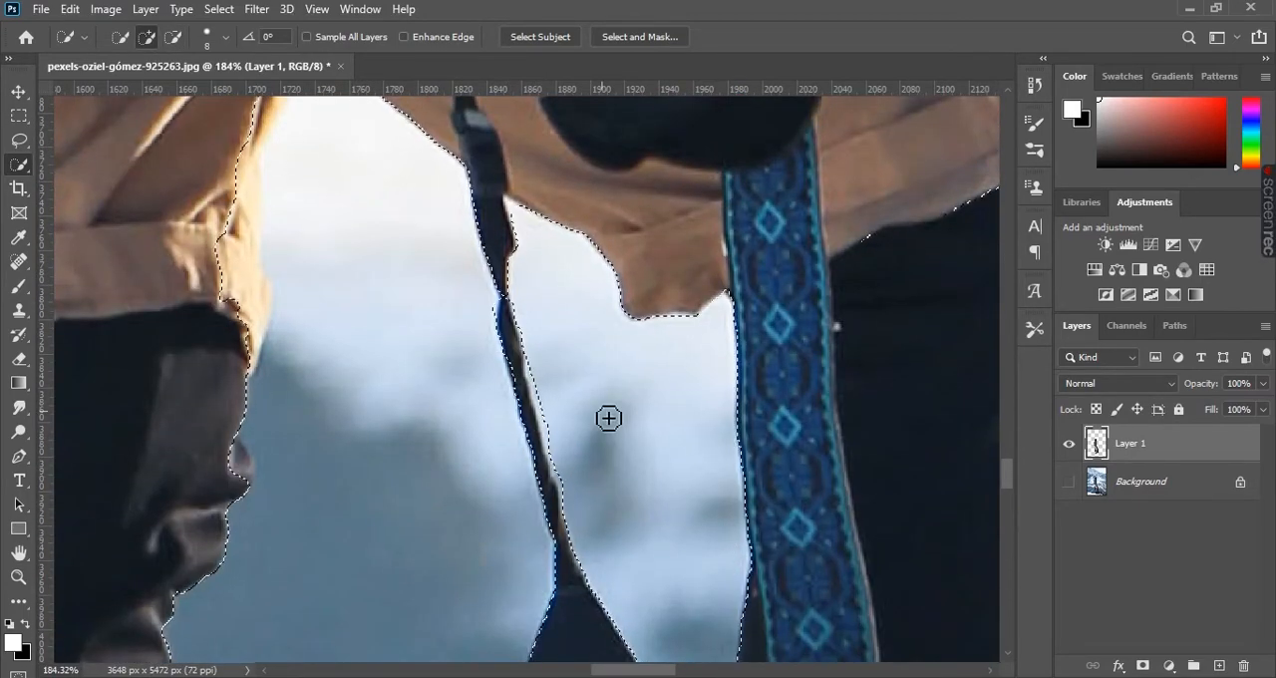
pyautogui.keyDown('alt'); pyautogui.click(509, 305); pyautogui.keyUp('alt')
pyautogui.hotkey('ctrl', 'z')
pyautogui.moveTo(624, 578); pyautogui.dragTo(508, 272)
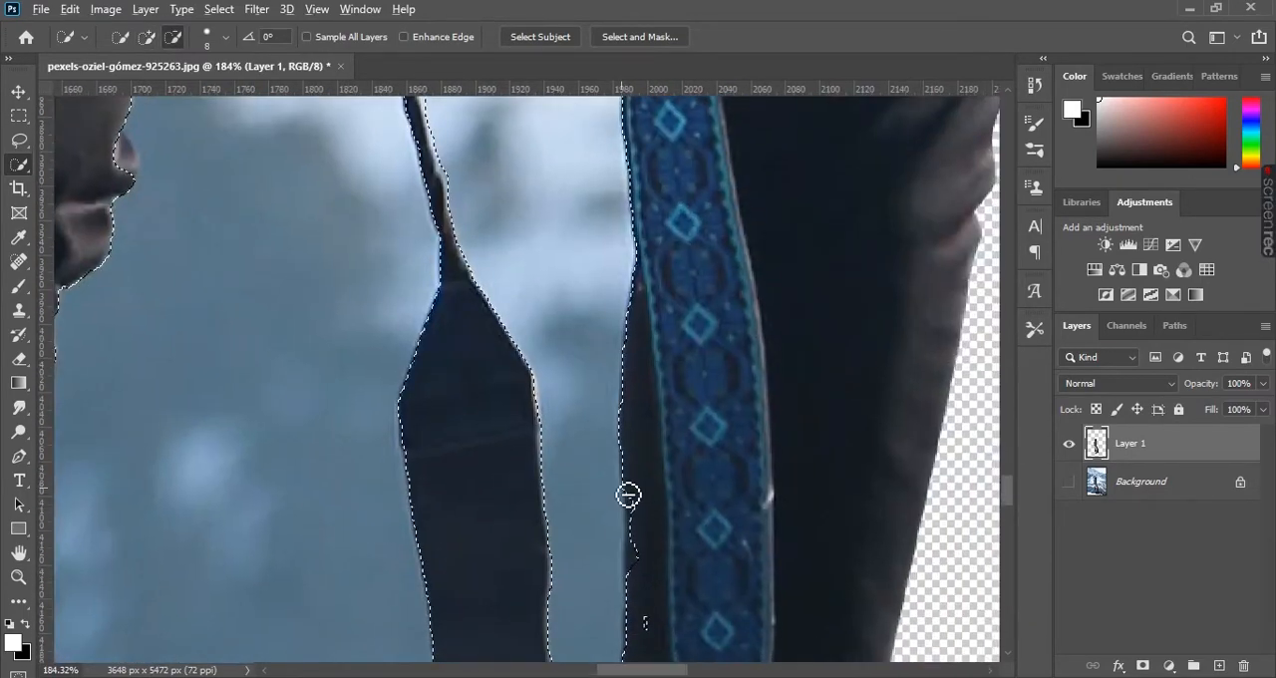
# - Refine the selection along the inner edge of the shorts, excluding the fabric with a 31 px subtracting brush
pyautogui.scroll(-6, 650, 495)
pyautogui.scroll(5, 383, 368)
pyautogui.keyDown('alt'); pyautogui.rightClick(516, 368); pyautogui.keyUp('alt')
pyautogui.moveTo(517, 367); pyautogui.dragTo(527, 380)
pyautogui.moveTo(581, 257)
pyautogui.mouseDown()
pyautogui.moveTo(564, 365)
pyautogui.moveTo(525, 333)
pyautogui.moveTo(519, 227)
pyautogui.mouseUp()
pyautogui.moveTo(522, 125); pyautogui.dragTo(493, 258)
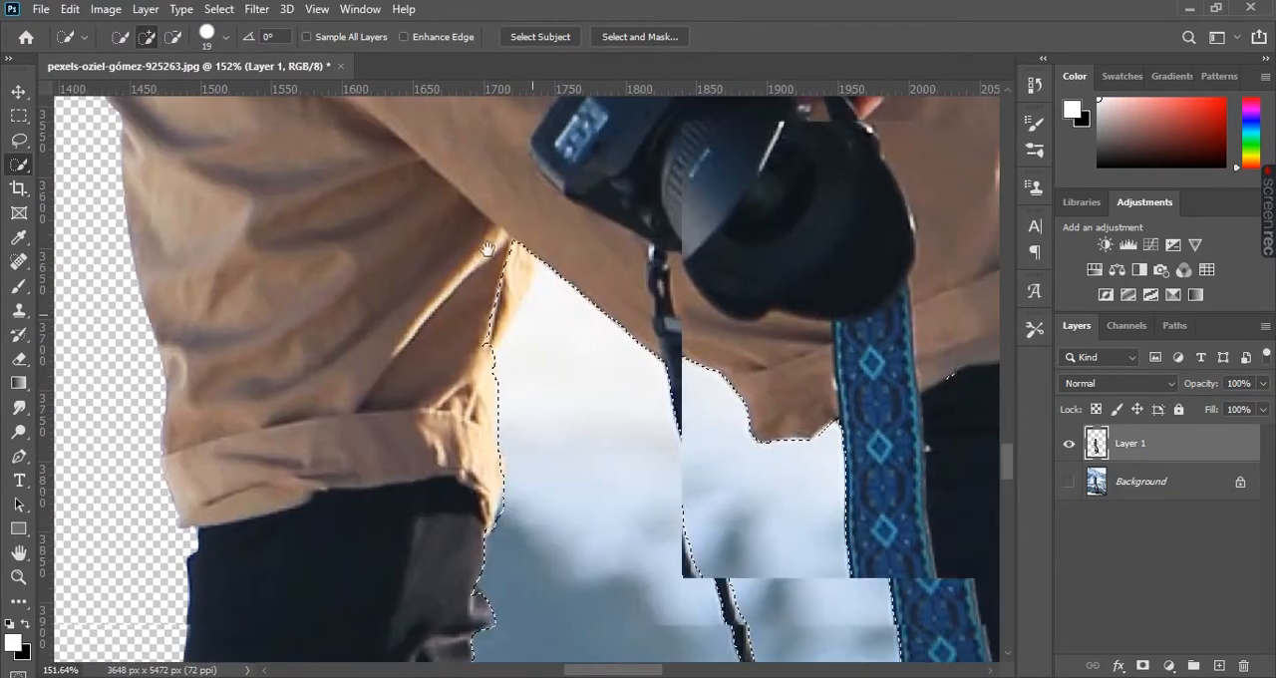
pyautogui.keyDown('alt'); pyautogui.rightClick(472, 333); pyautogui.keyUp('alt')
pyautogui.moveTo(473, 351); pyautogui.dragTo(484, 309)
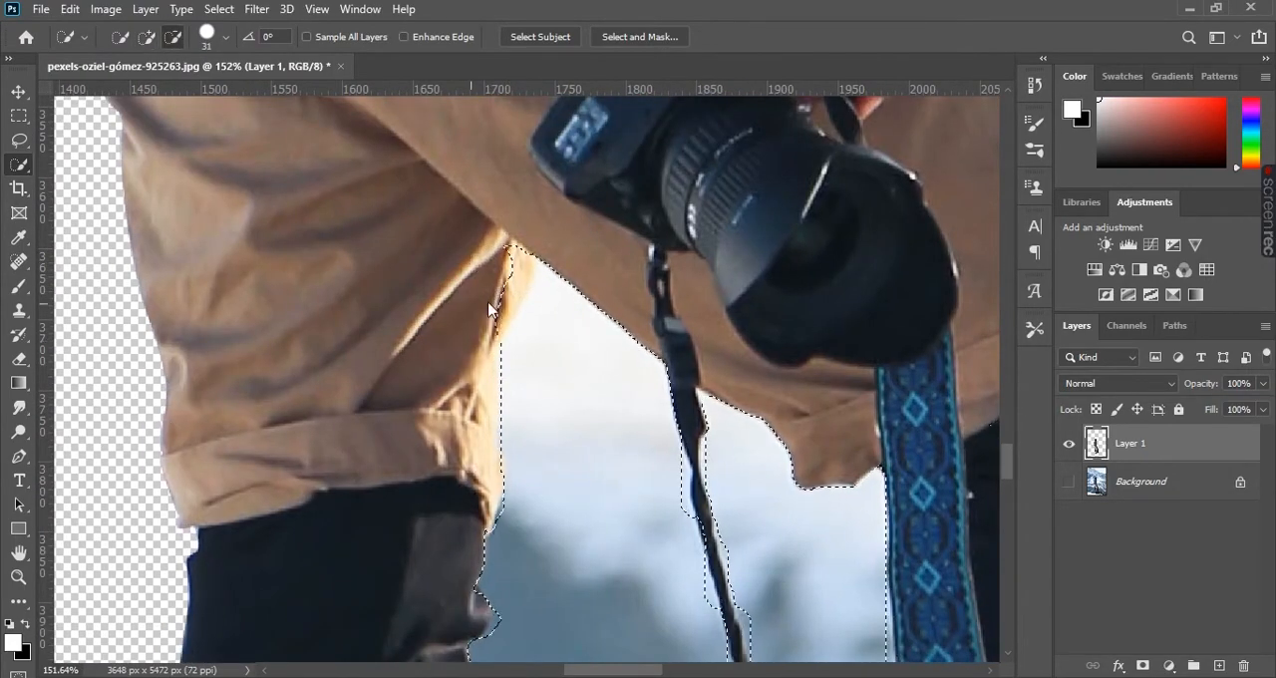
# - Delete the selected background between the legs from Layer 1 and hide the Background layer
pyautogui.scroll(-5, 482, 310)
pyautogui.scroll(3, 578, 402)
pyautogui.scroll(-3, 564, 345)
pyautogui.click(1142, 666)
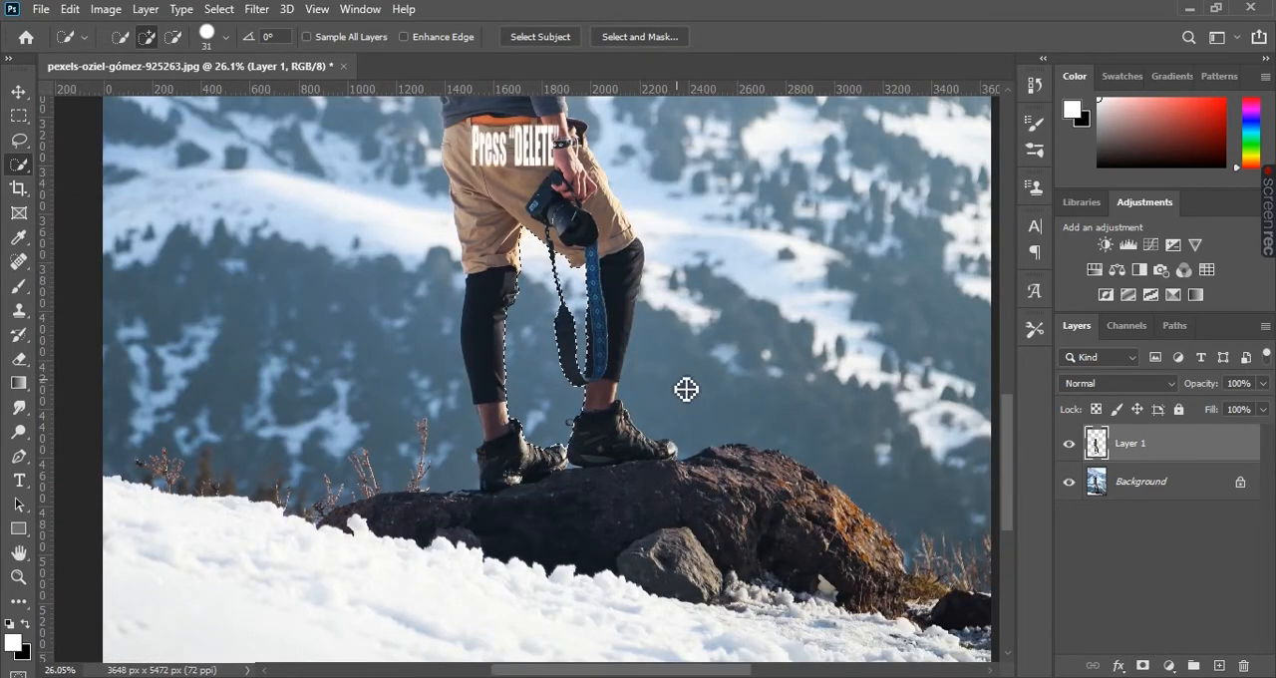
pyautogui.click(1068, 485)
pyautogui.scroll(-6, 547, 322)
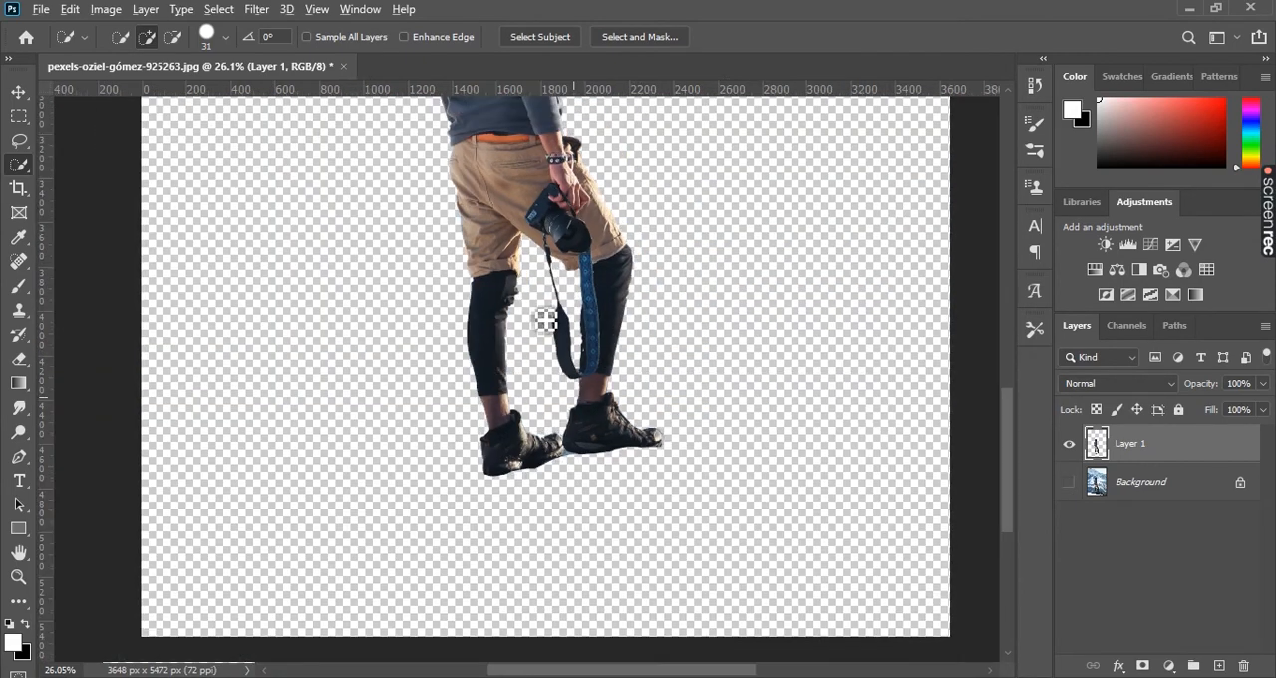
# - Inspect the cut-out man on the transparent canvas, from the hat and sunglasses down to the shoes
pyautogui.moveTo(570, 196); pyautogui.dragTo(566, 373)
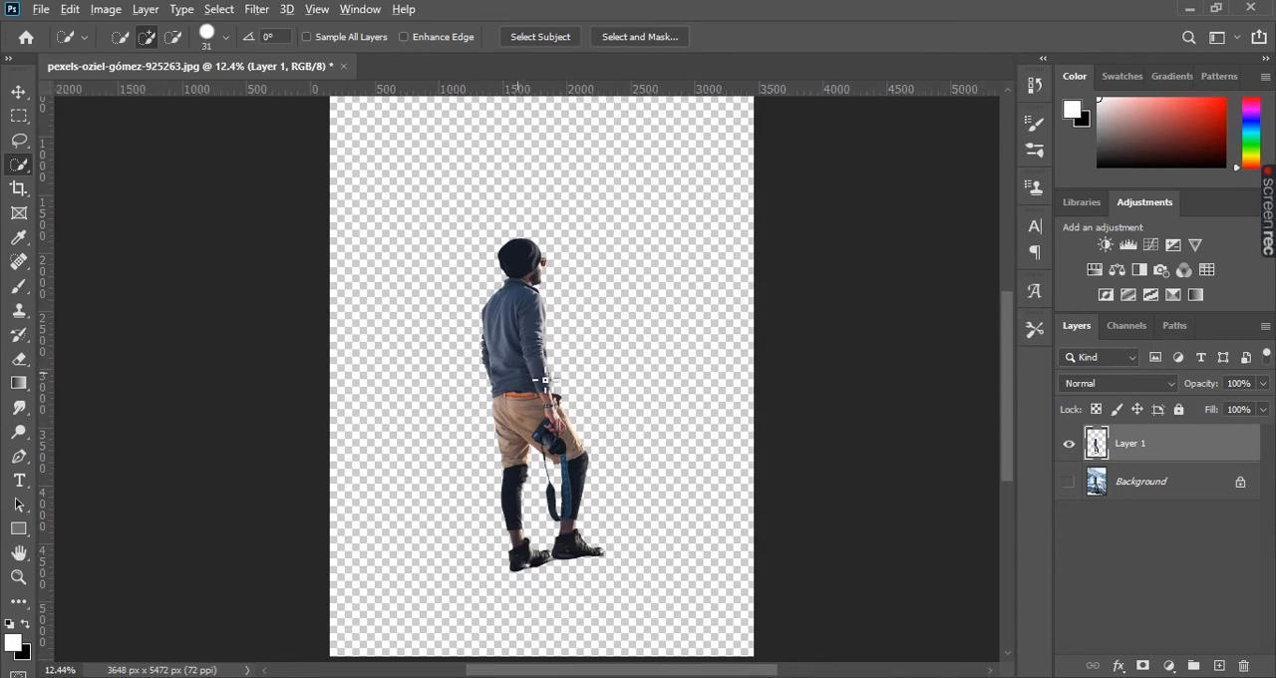
pyautogui.scroll(3, 572, 383)
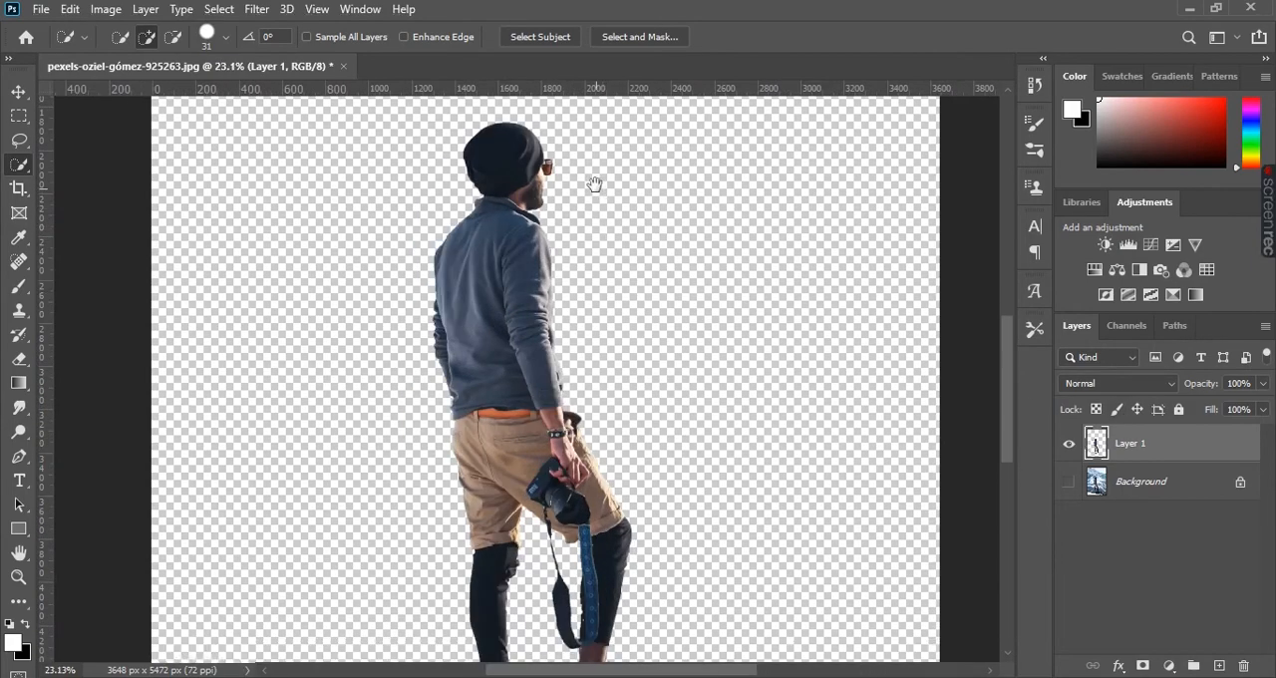
pyautogui.moveTo(594, 185); pyautogui.dragTo(607, 322)
pyautogui.scroll(5, 541, 305)
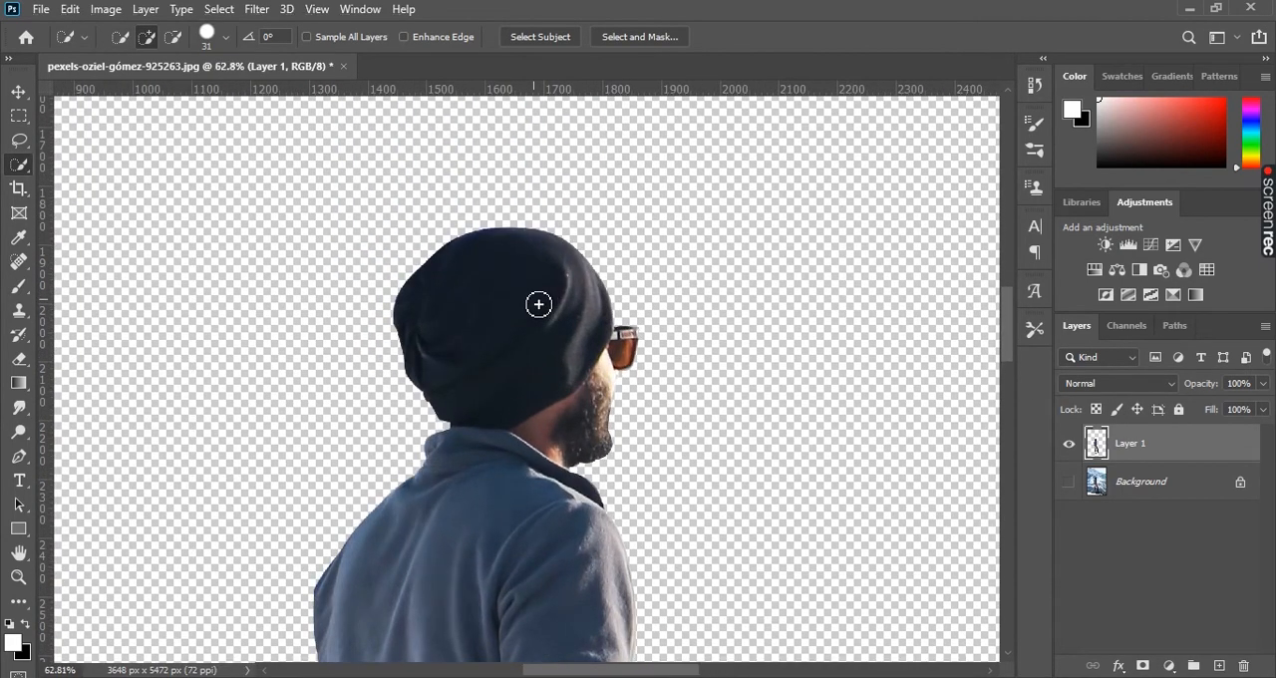
pyautogui.scroll(-5, 539, 304)
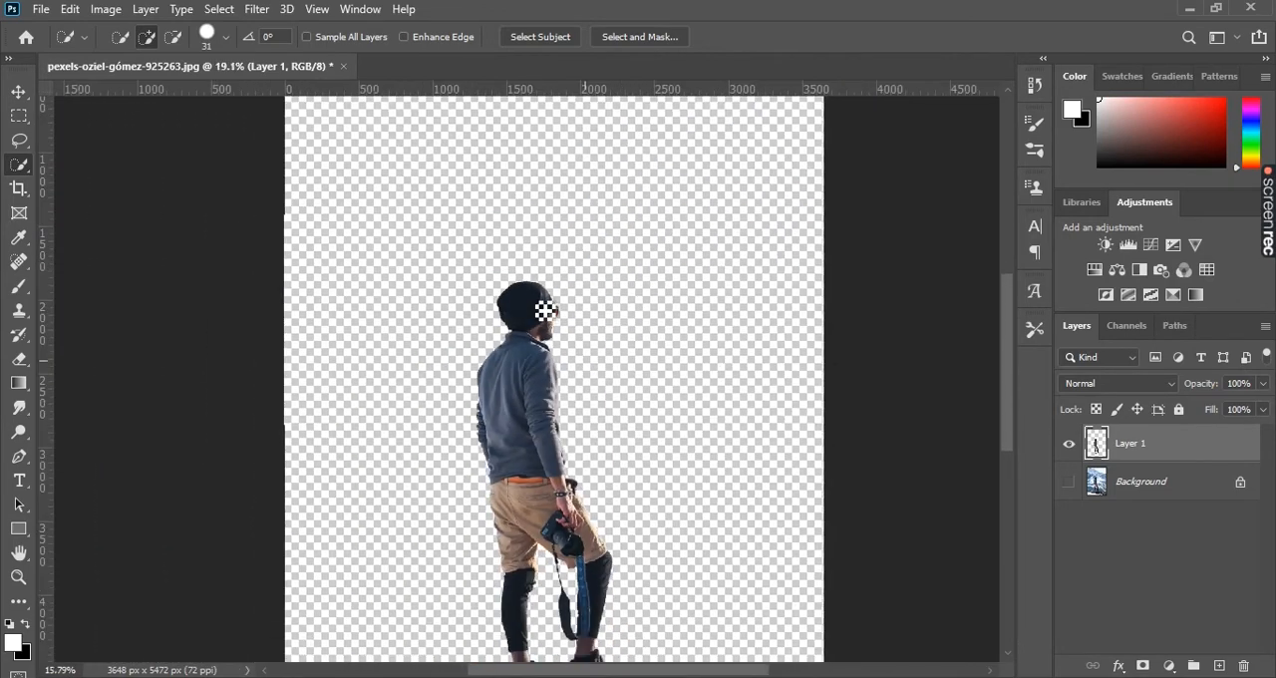
pyautogui.moveTo(593, 459); pyautogui.dragTo(596, 375)
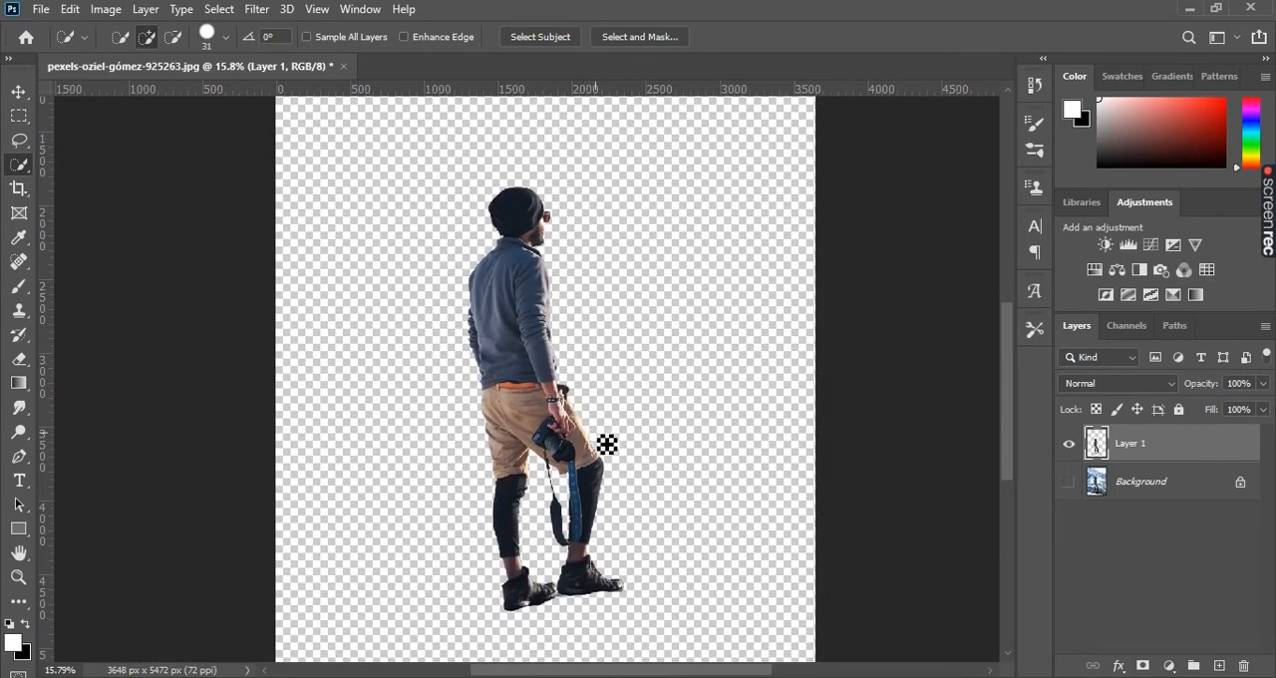
# - Move the cut-out man towards the right side of the canvas with the Move tool
pyautogui.press('v')
pyautogui.scroll(-1, 605, 429)
pyautogui.moveTo(589, 382); pyautogui.dragTo(555, 386)
pyautogui.scroll(-1, 599, 381)
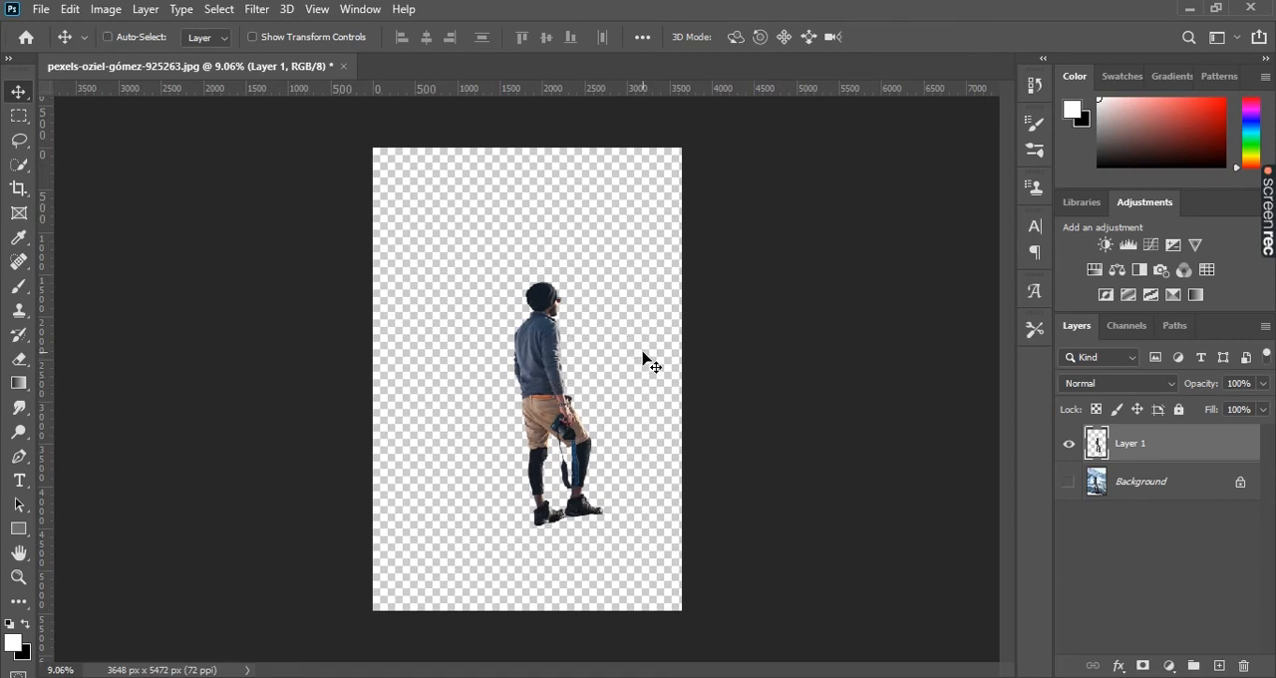
# - Scale the man to about 212% with Free Transform, placing his head near the canvas top and his lower legs beyond its bottom edge
pyautogui.hotkey('ctrl', 't')
pyautogui.moveTo(598, 281); pyautogui.dragTo(646, 227)
pyautogui.hotkey('ctrl', 'z')
pyautogui.moveTo(606, 282); pyautogui.dragTo(745, 236)
pyautogui.moveTo(608, 338)
pyautogui.mouseDown()
pyautogui.moveTo(579, 362)
pyautogui.moveTo(597, 354)
pyautogui.mouseUp()
pyautogui.moveTo(622, 221); pyautogui.dragTo(637, 168)
pyautogui.moveTo(598, 285)
pyautogui.mouseDown()
pyautogui.moveTo(632, 288)
pyautogui.moveTo(638, 276)
pyautogui.moveTo(613, 292)
pyautogui.mouseUp()
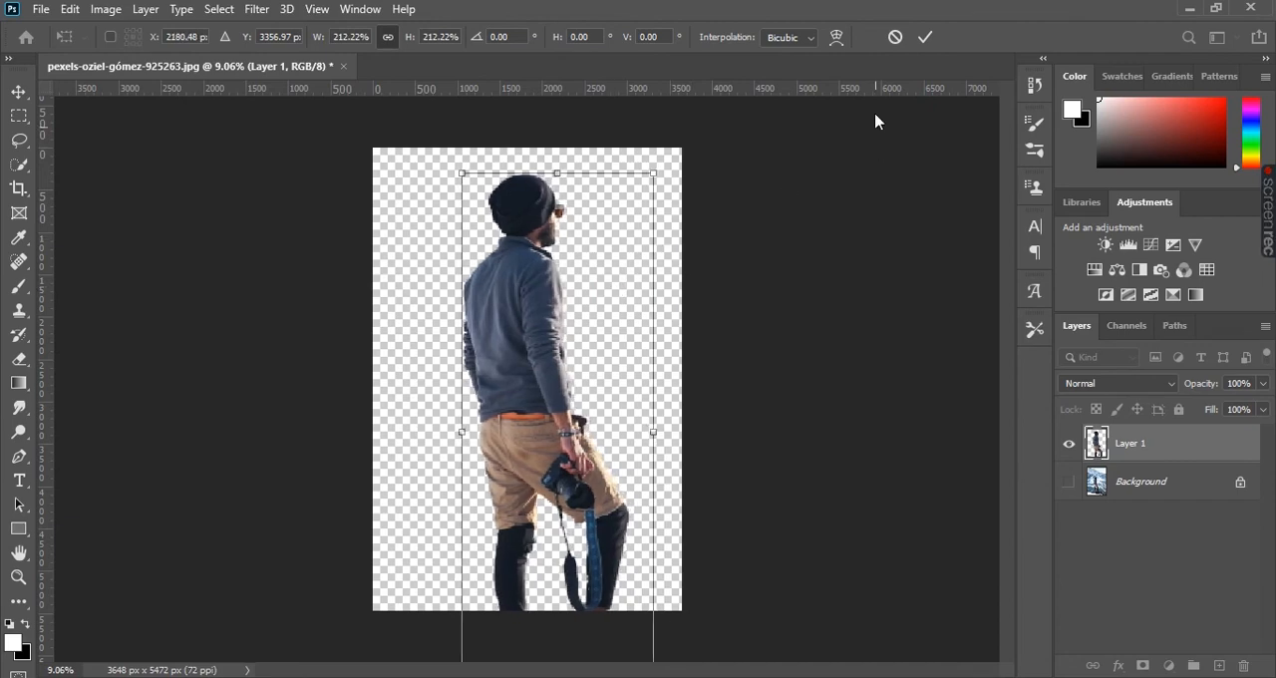
pyautogui.click(926, 38)
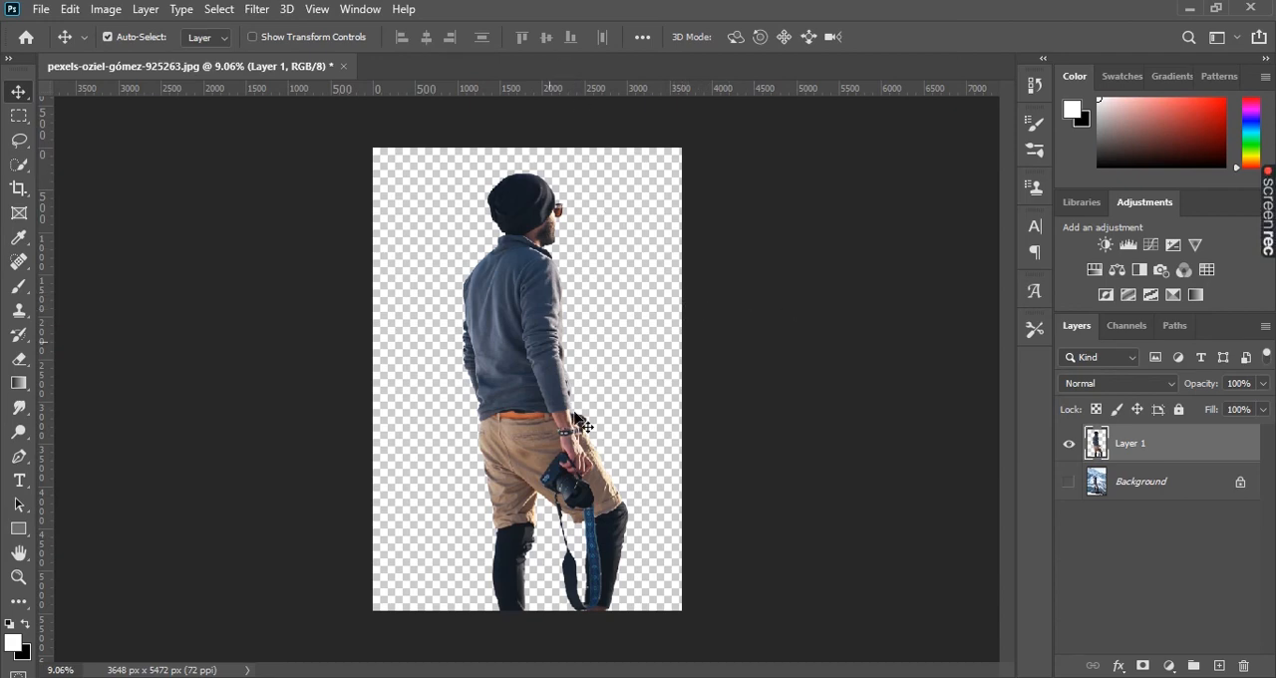
# - Shift the enlarged man slightly up and right, toggling the Background layer's visibility to compare him with the original photo, and leave it hidden
pyautogui.moveTo(619, 369); pyautogui.dragTo(555, 337)
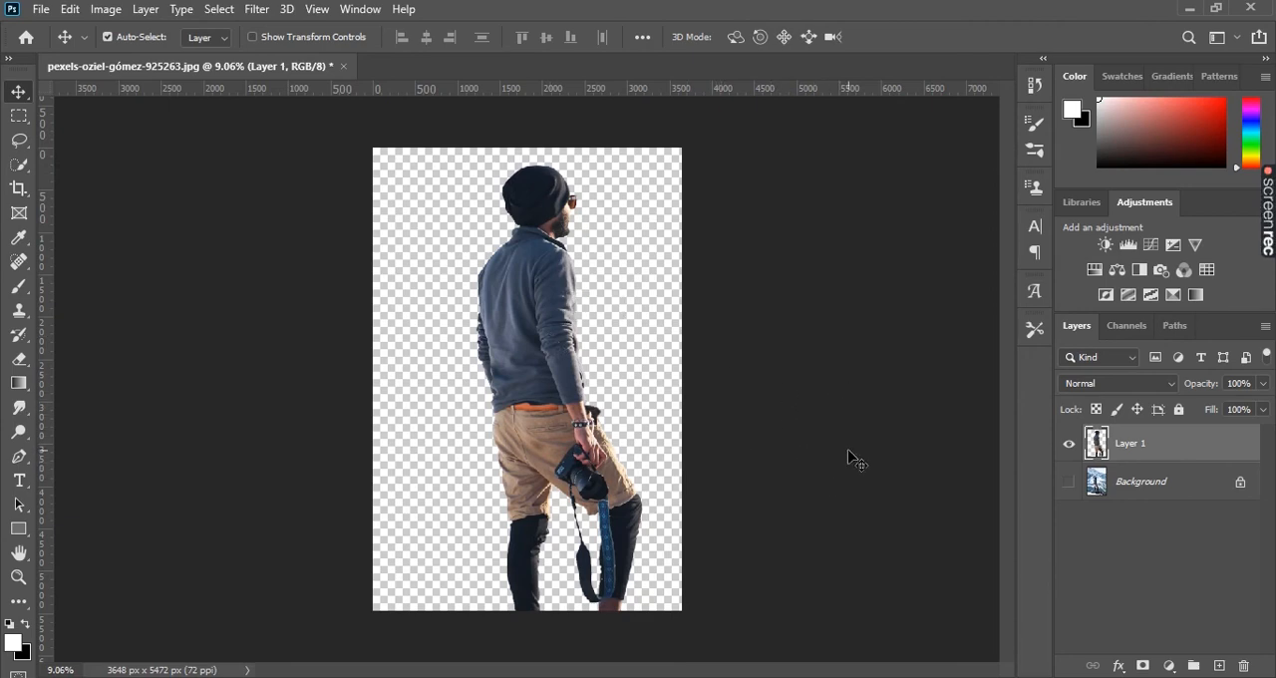
pyautogui.click(1071, 482)
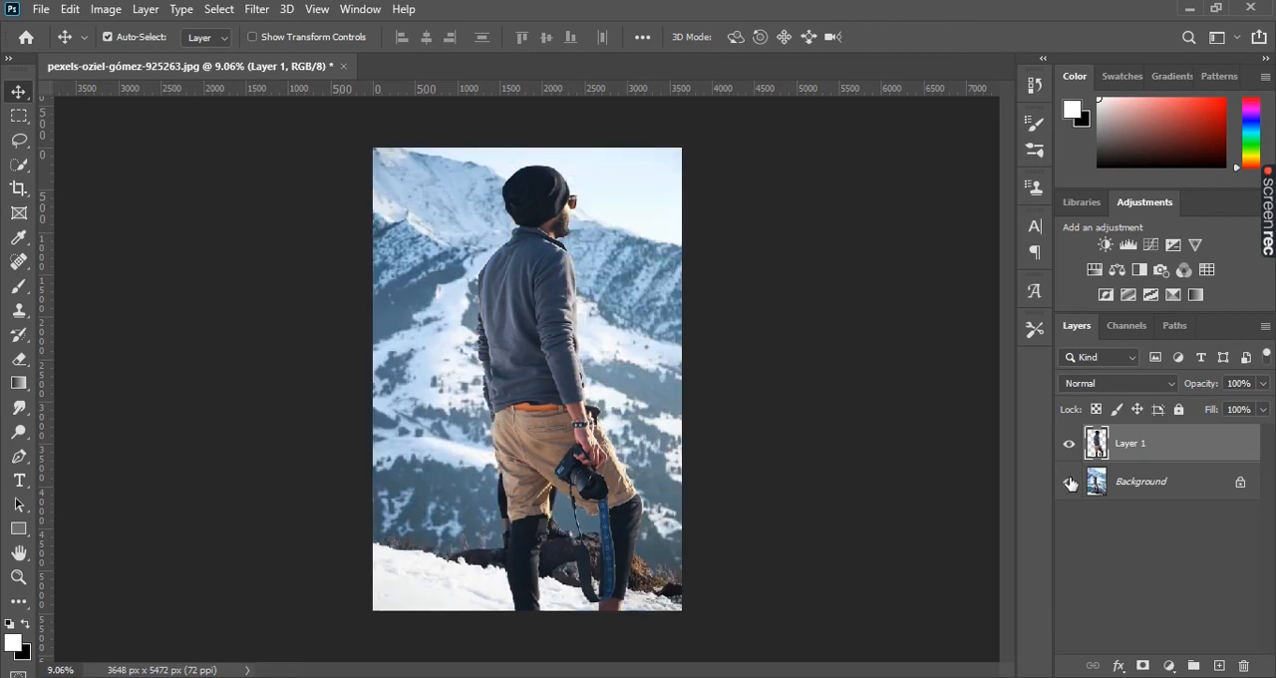
pyautogui.click(1070, 482)
pyautogui.click(1069, 482)
pyautogui.moveTo(543, 347)
pyautogui.mouseDown()
pyautogui.moveTo(604, 415)
pyautogui.moveTo(558, 352)
pyautogui.mouseUp()
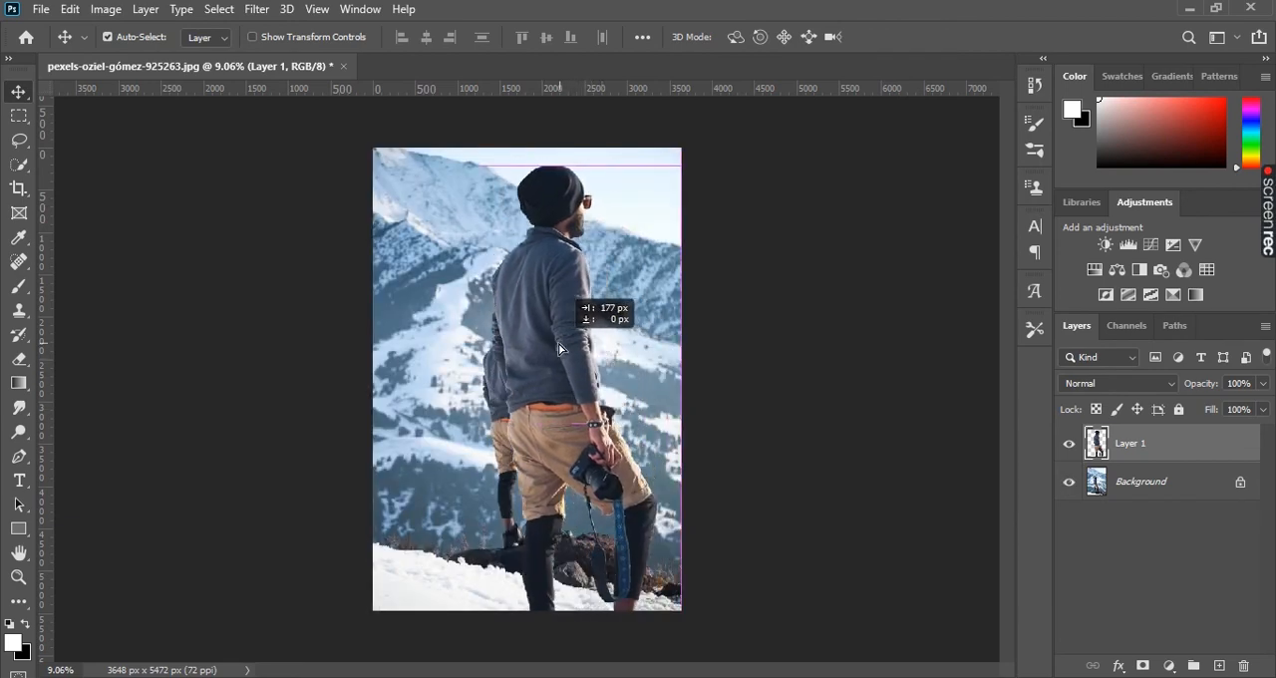
pyautogui.click(1070, 482)
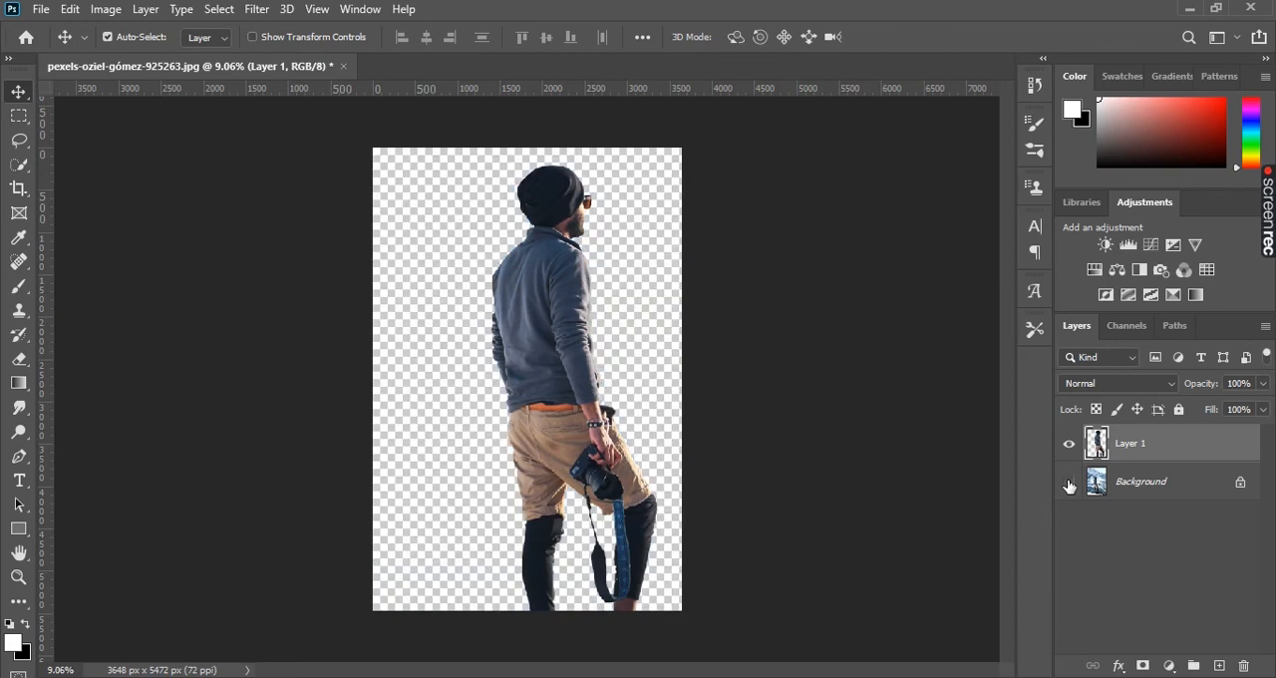
# - Move the man slightly left to centre him on the transparent canvas and select the Background layer
pyautogui.moveTo(572, 372); pyautogui.dragTo(549, 365)
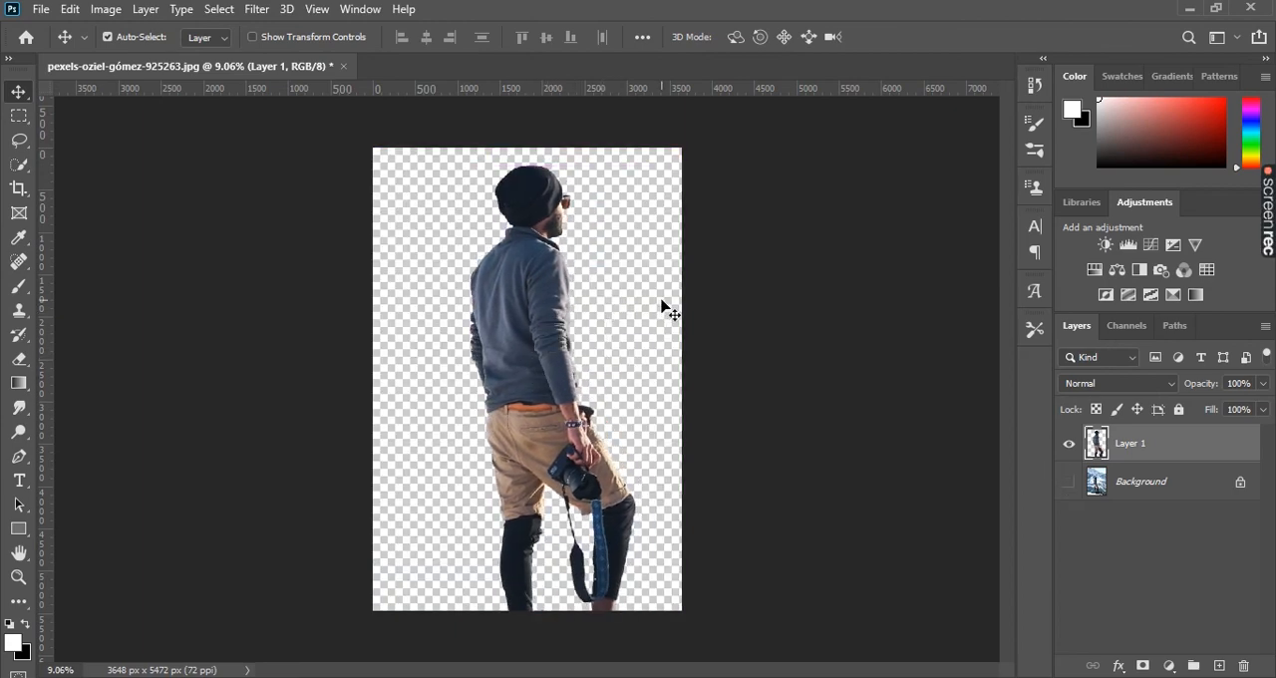
pyautogui.hotkey('ctrl', 't')
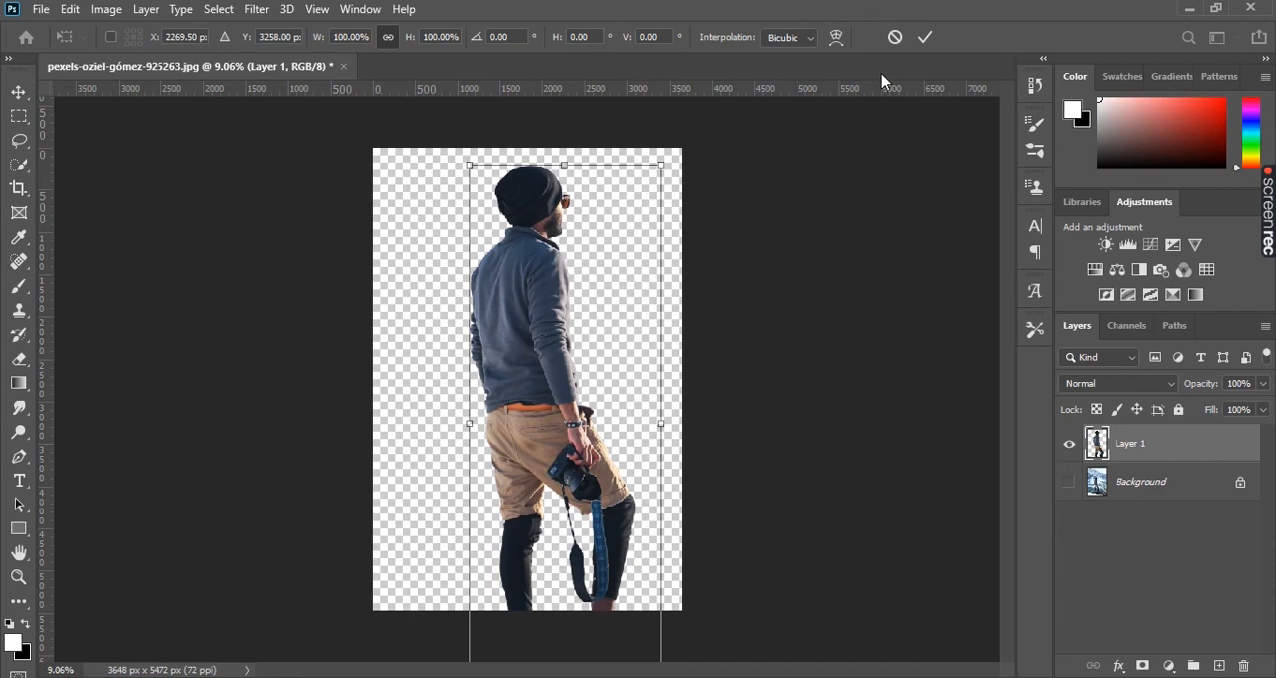
pyautogui.click(925, 37)
pyautogui.click(1150, 482)
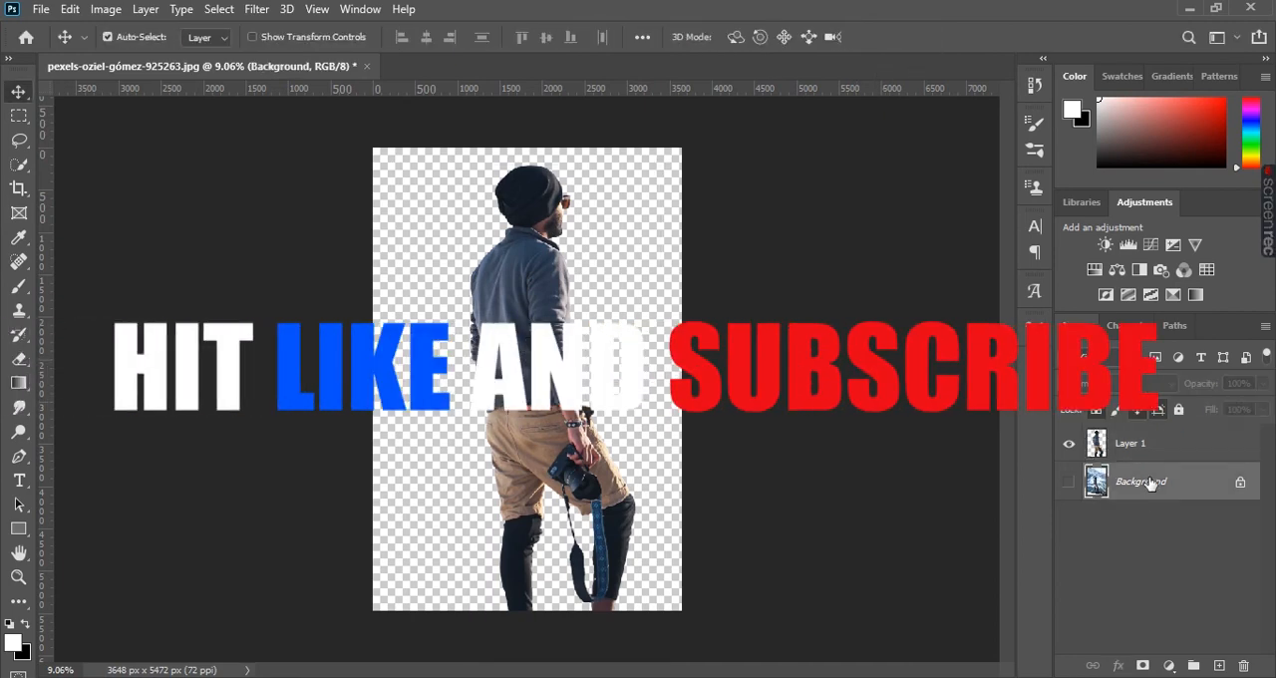